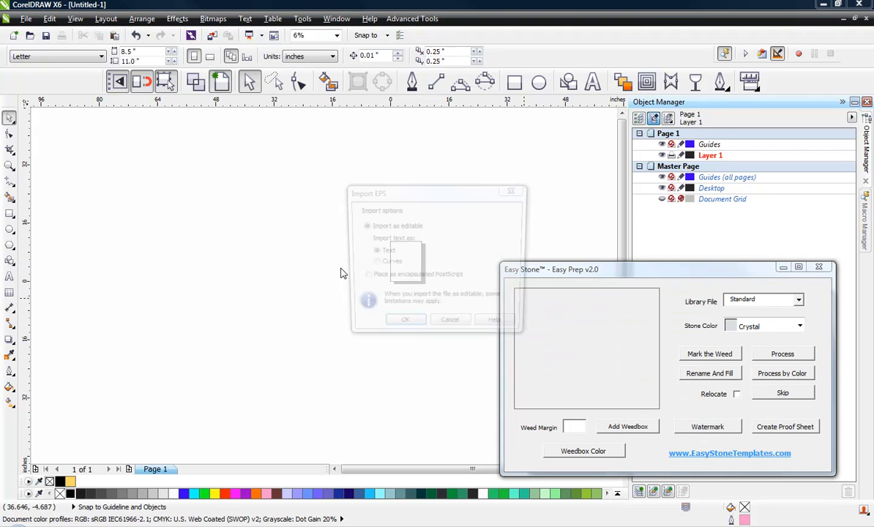
Step: Import the EPS artwork as editable with its text kept as text, and place it beside the page
click(401, 325)
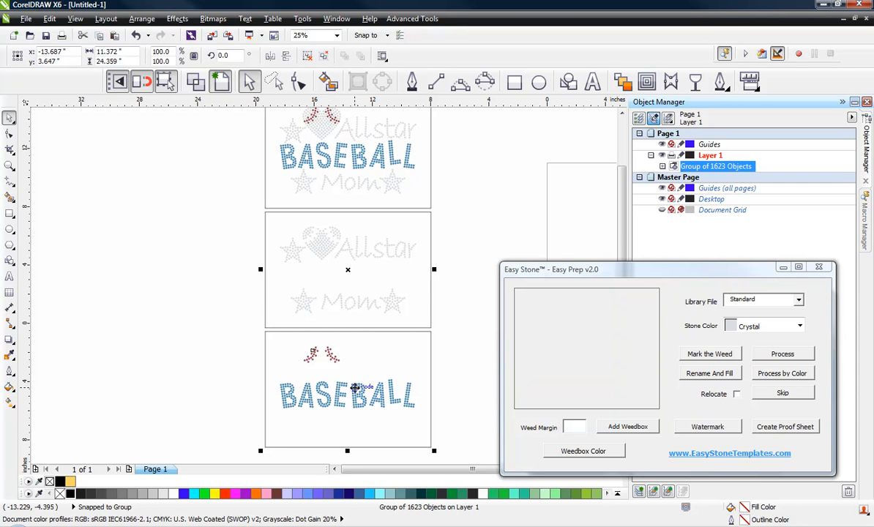
scroll(358, 389, down, 1)
scroll(354, 276, up, 1)
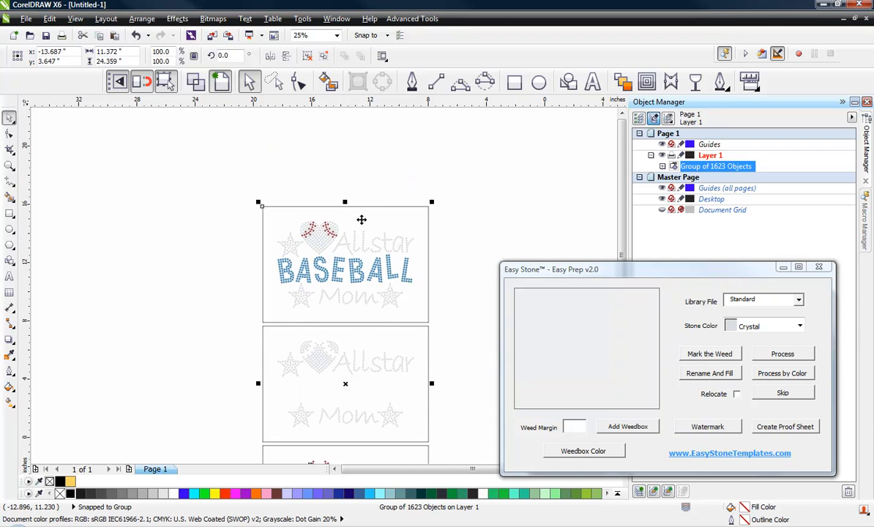
scroll(343, 223, down, 1)
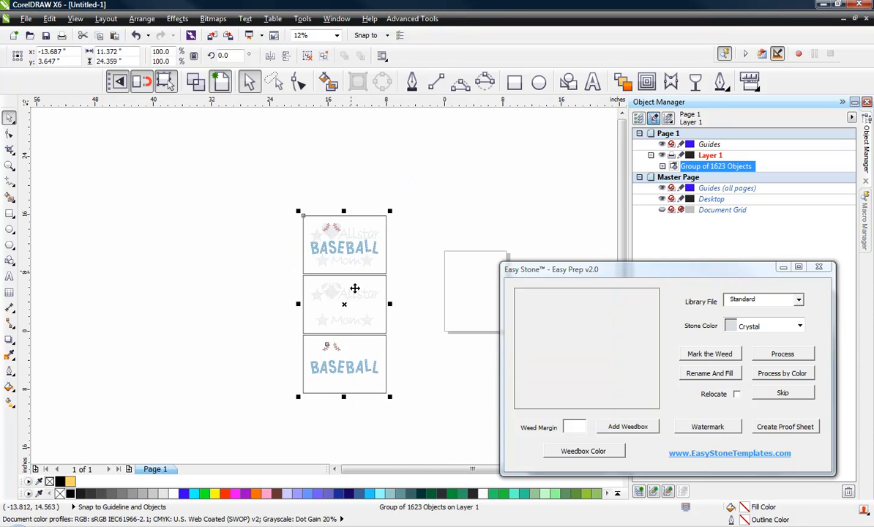
Step: Ungroup all of the imported artwork and delete the two lower color-separated panels
right_click(364, 313)
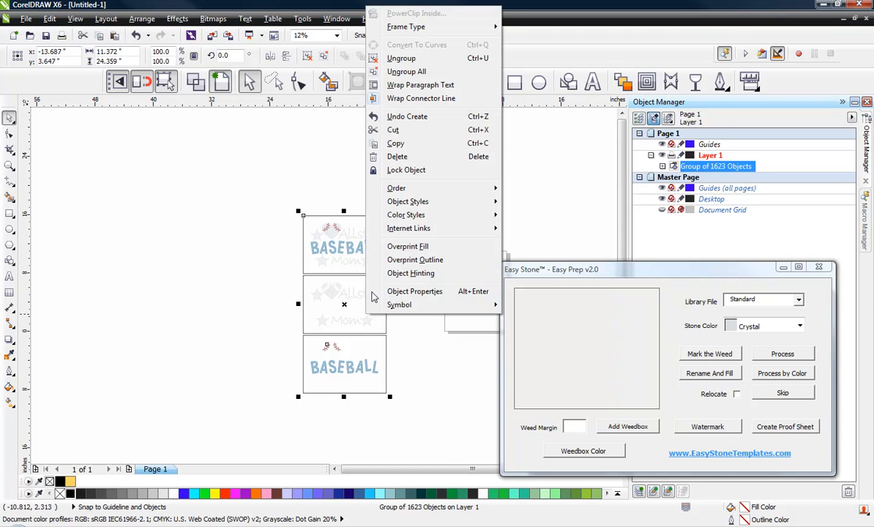
click(407, 74)
drag(270, 424, 408, 275)
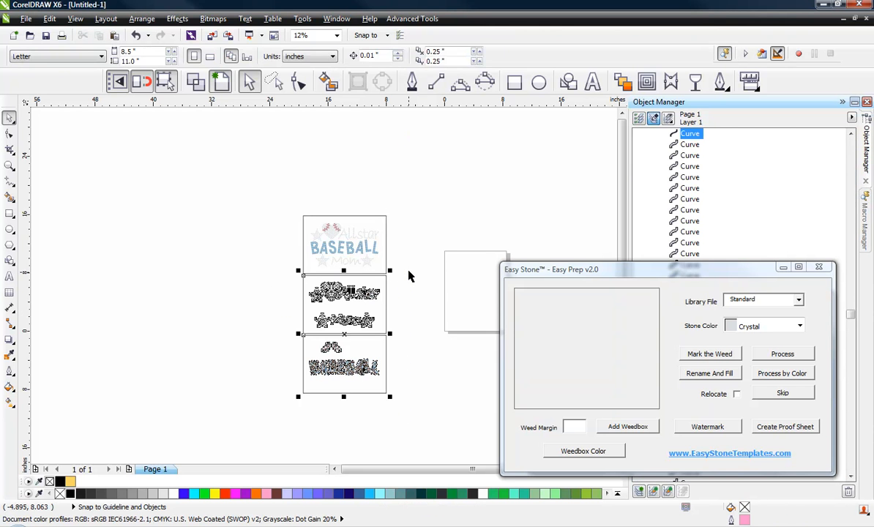
key(Delete)
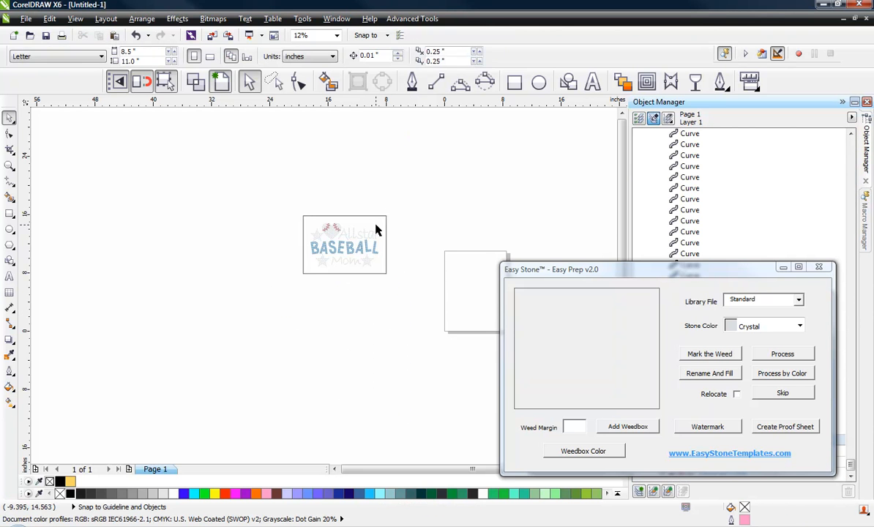
Step: Delete the rectangular frame around the remaining full-color Allstar Baseball Mom design
scroll(376, 242, up, 1)
click(377, 228)
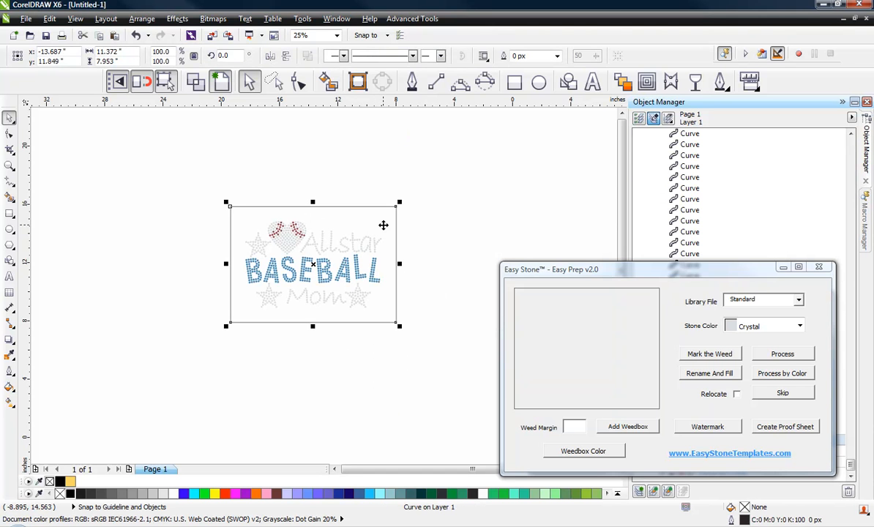
click(384, 229)
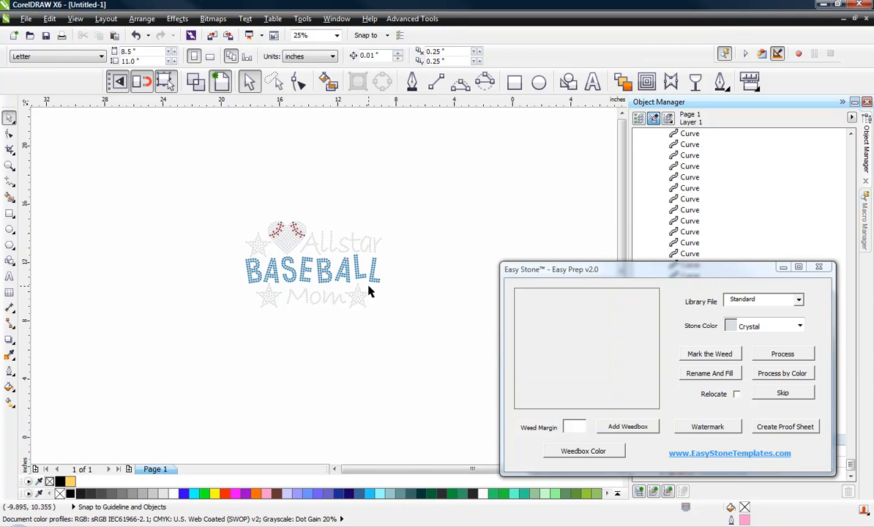
scroll(351, 289, up, 1)
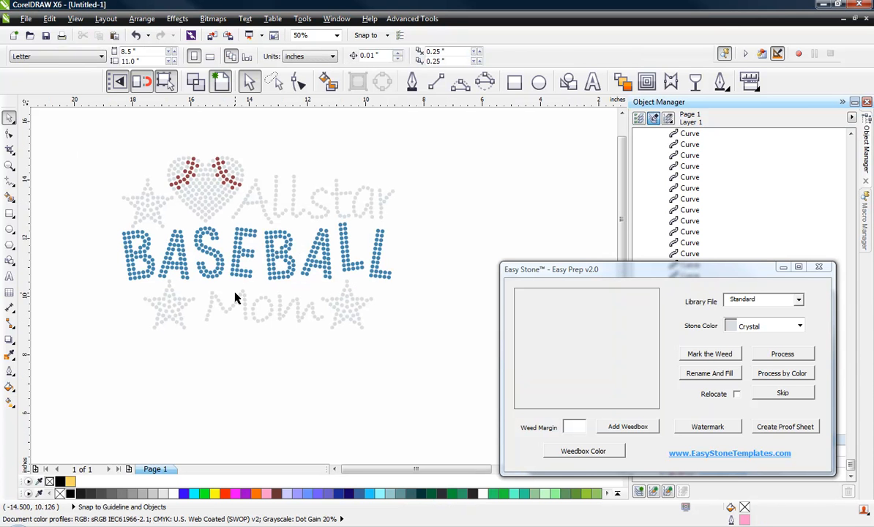
Step: Select the whole design and process it by color, assigning Crystal to the light grey stones
click(689, 178)
click(428, 222)
drag(420, 117, 85, 364)
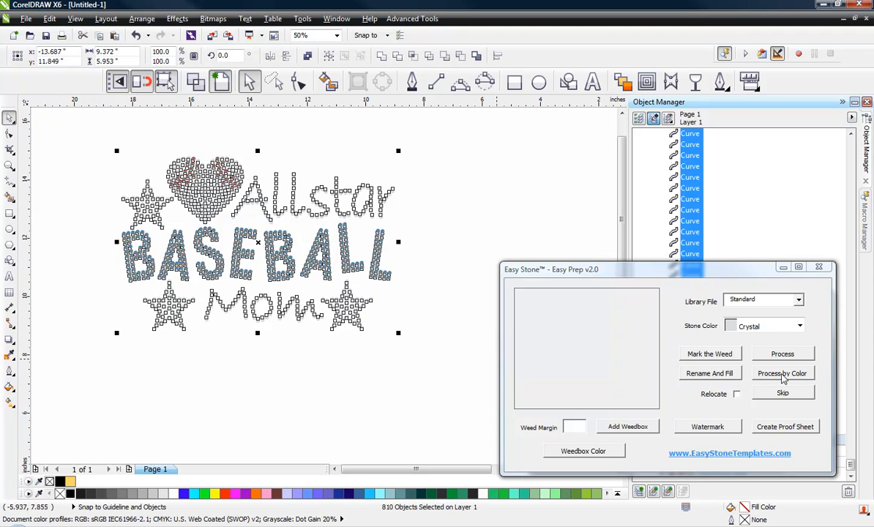
click(782, 375)
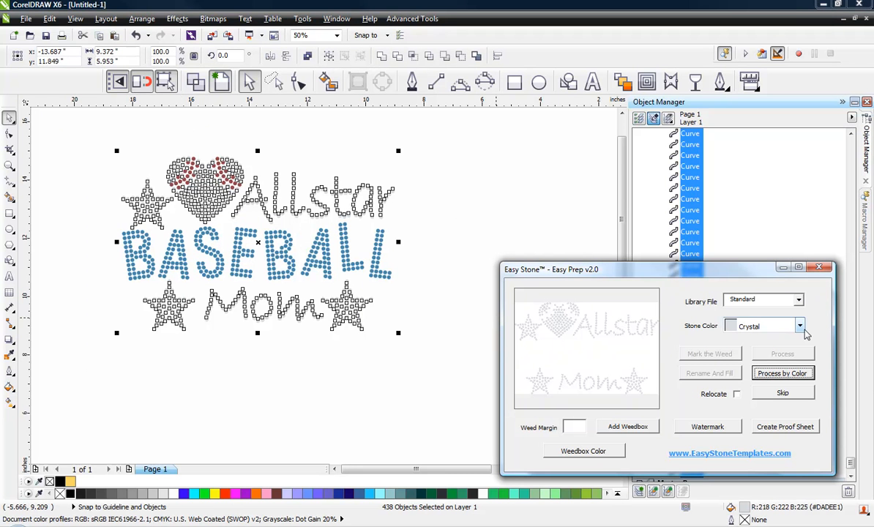
click(761, 326)
scroll(775, 395, down, 4)
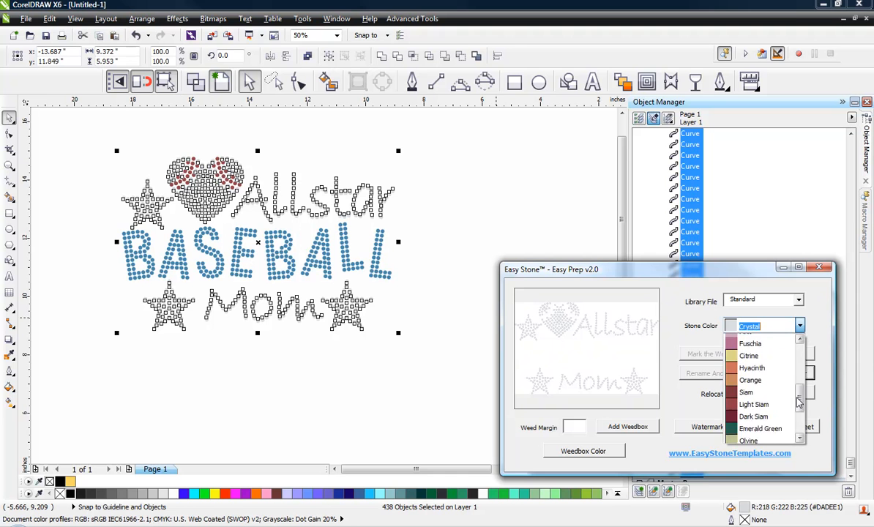
scroll(768, 374, up, 4)
click(754, 340)
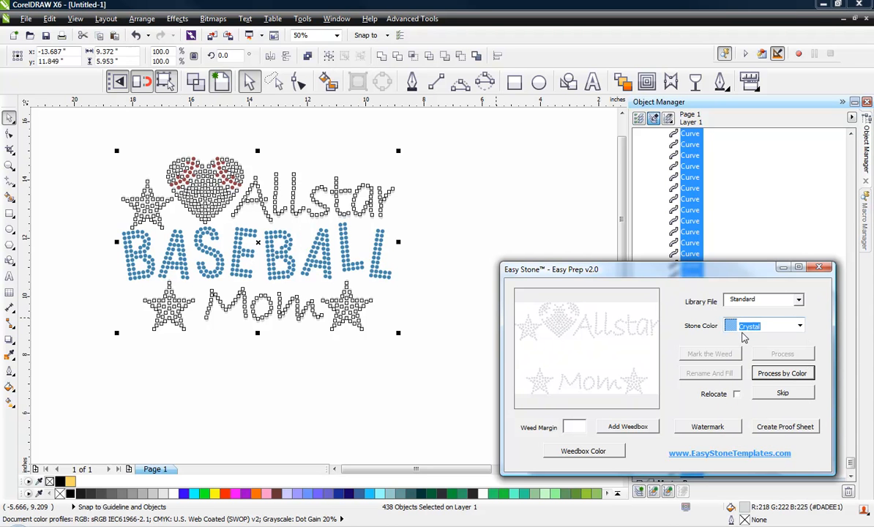
click(769, 376)
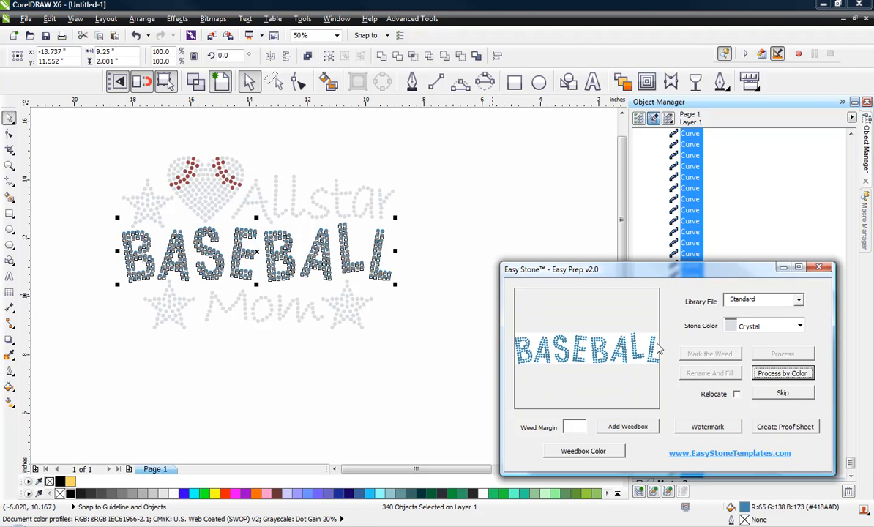
Step: Assign the Fuschia stone color to the blue BASEBALL lettering and process it
click(797, 327)
scroll(761, 369, down, 3)
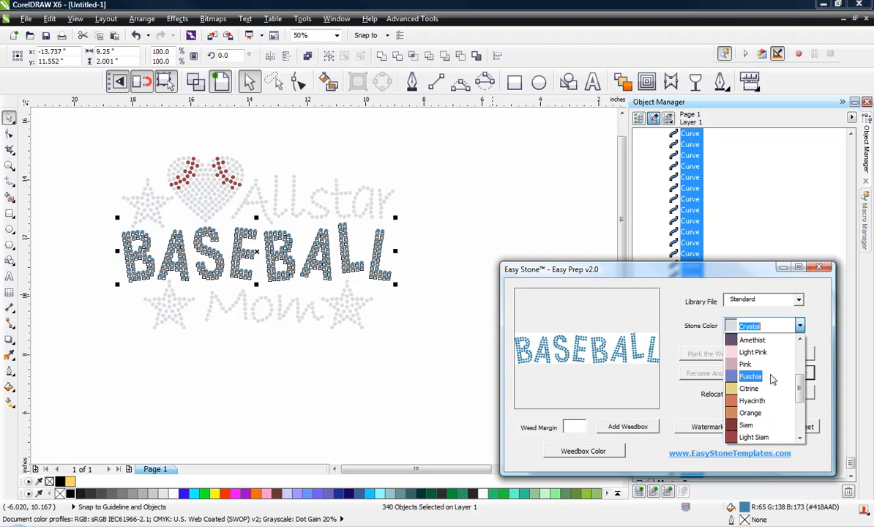
click(757, 376)
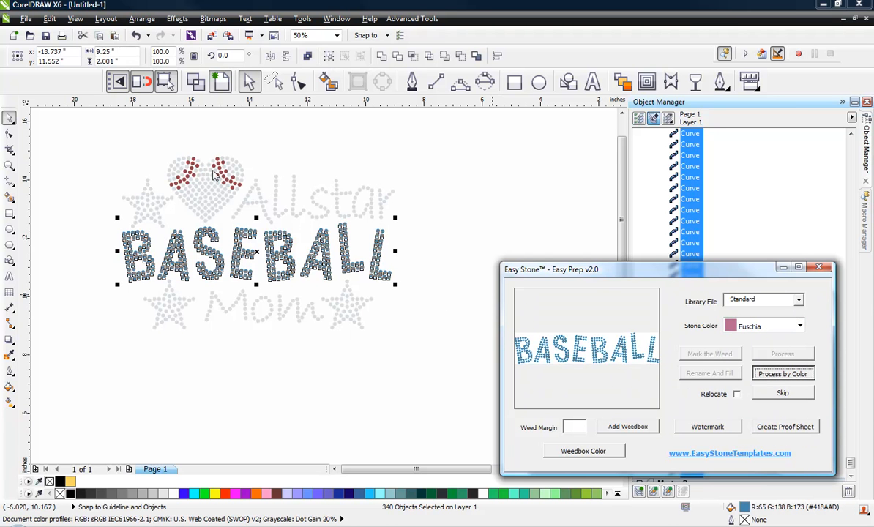
Step: Process the red baseball stitching on the heart as Light Siam stones and finish the color processing
click(776, 326)
click(774, 400)
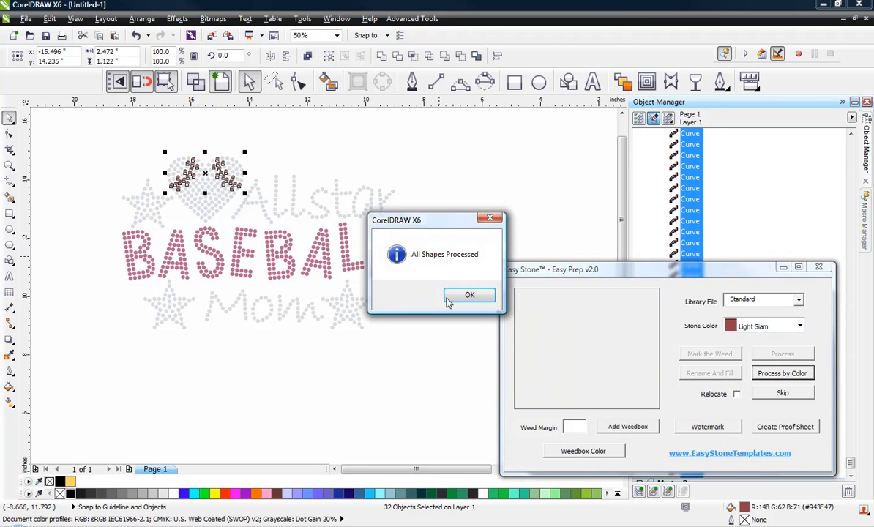
click(455, 295)
click(452, 300)
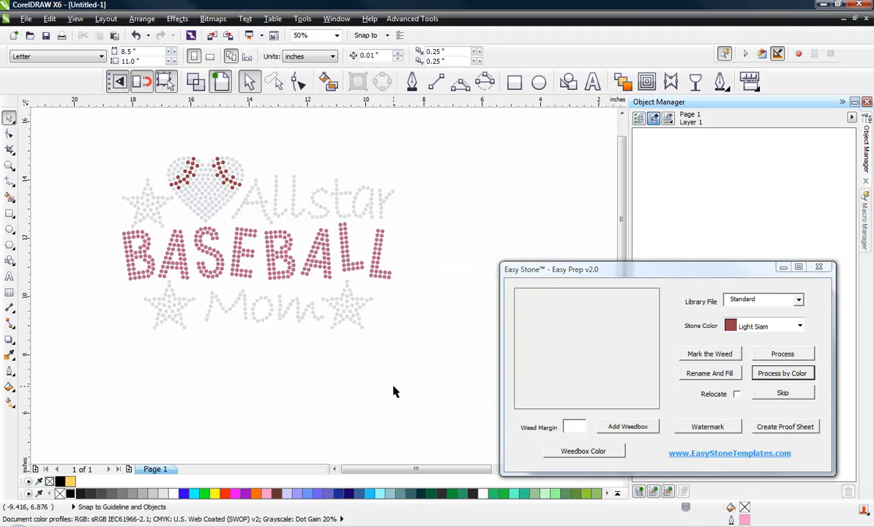
Step: Close Easy Prep and add a black weedbox behind the entire stone design
click(818, 267)
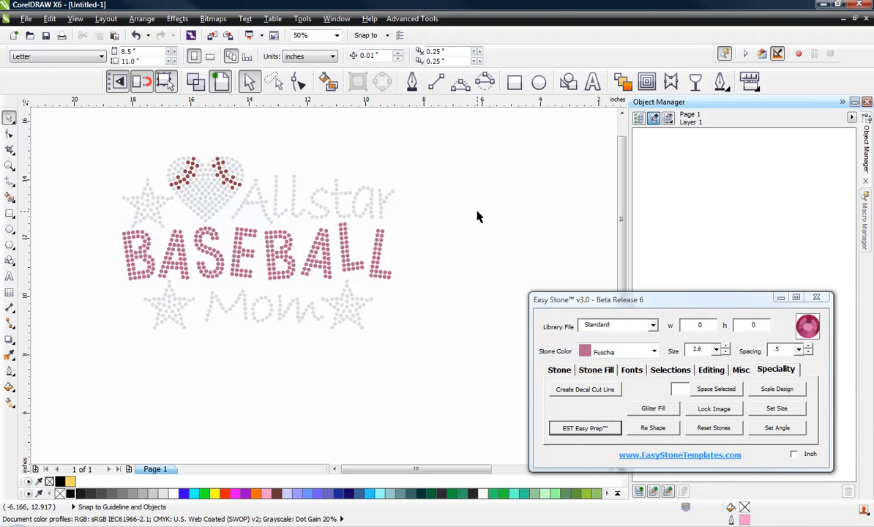
drag(458, 147, 92, 362)
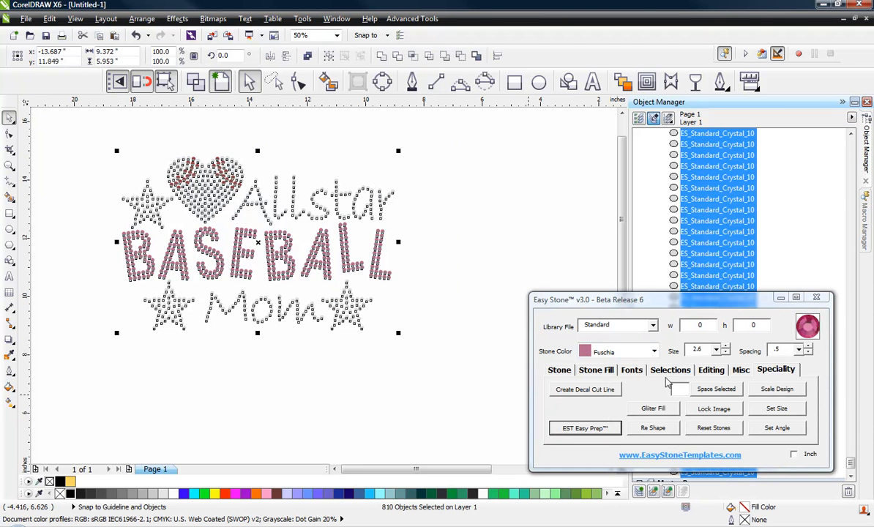
click(739, 370)
click(576, 389)
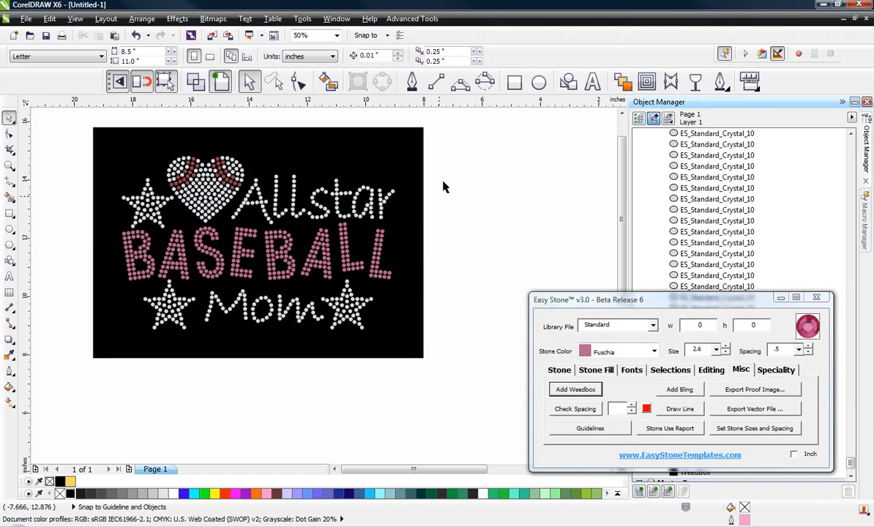
Step: Generate a stone use report for the whole design, calculate its stone price, and close the report
drag(459, 141, 106, 351)
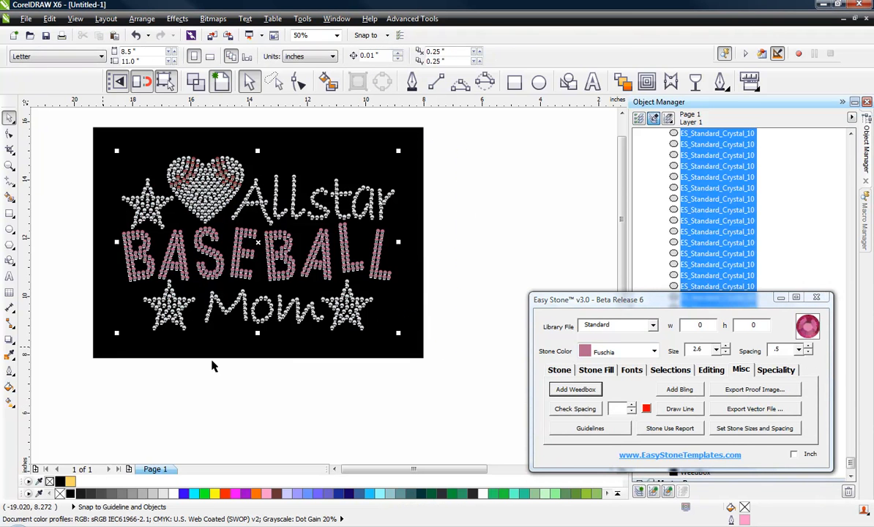
click(669, 429)
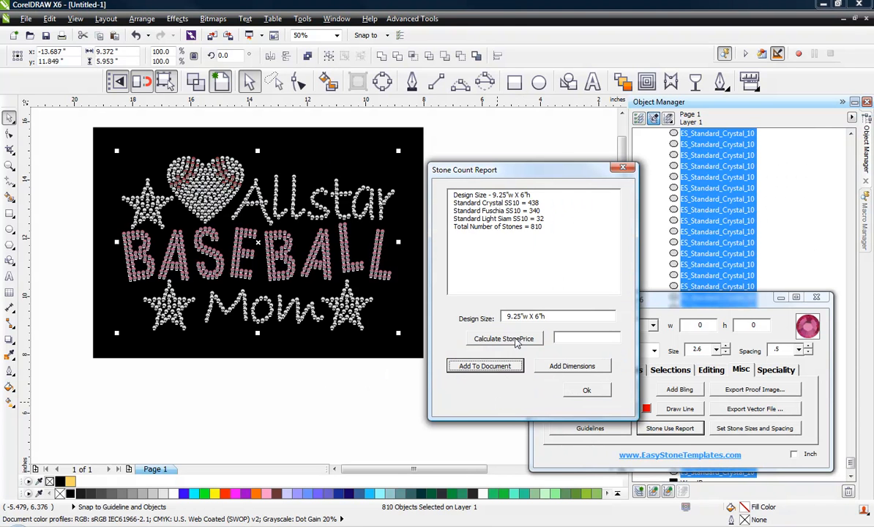
click(515, 344)
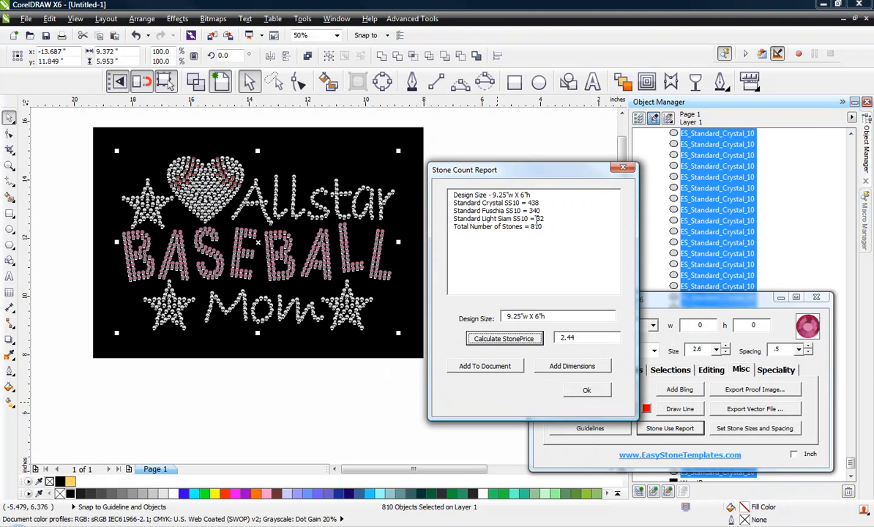
click(582, 338)
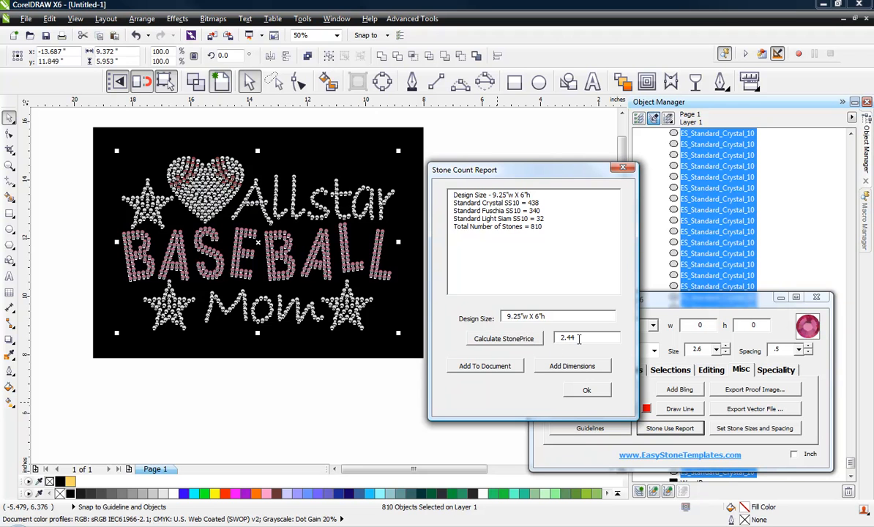
double_click(566, 337)
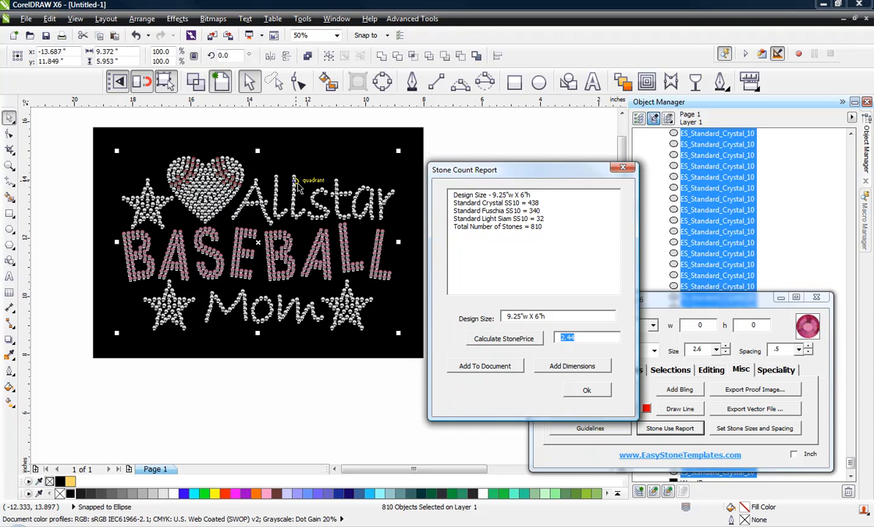
click(586, 392)
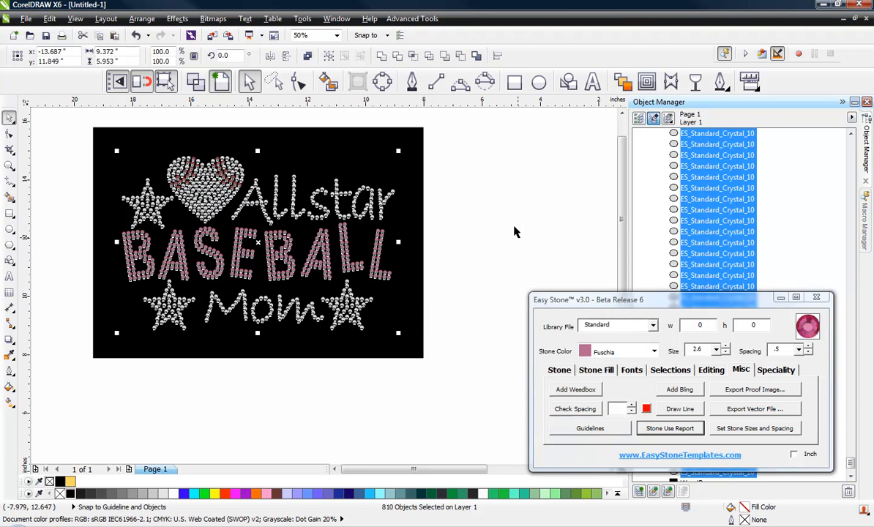
Step: Run the stone simulation on the whole design and inspect the rendered rhinestones up close
click(507, 228)
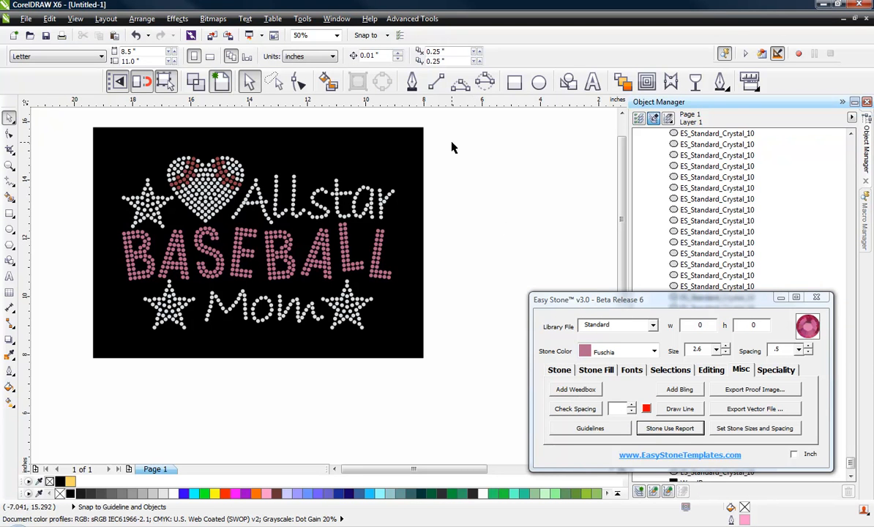
drag(452, 142, 82, 338)
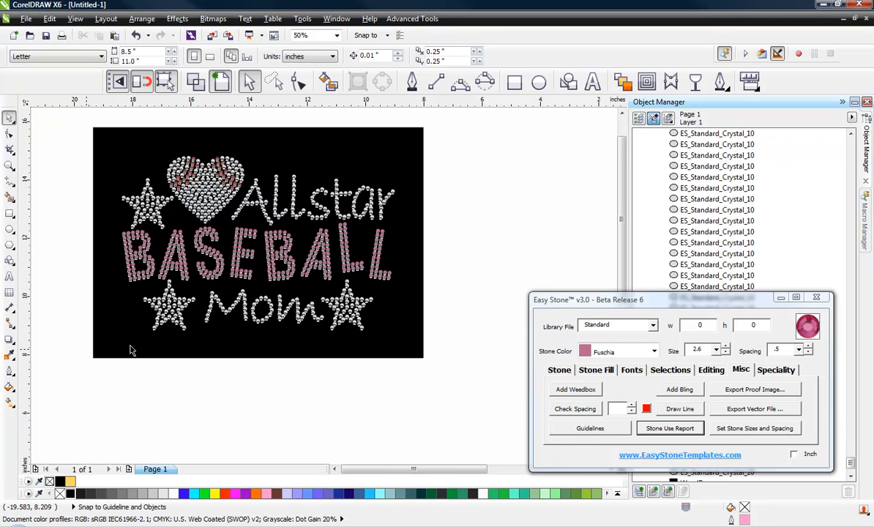
click(559, 370)
click(726, 408)
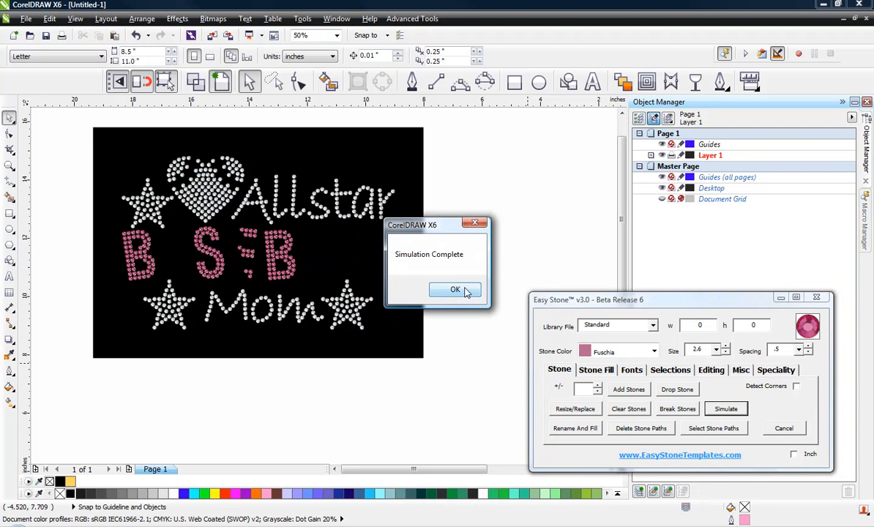
click(455, 290)
scroll(349, 231, up, 1)
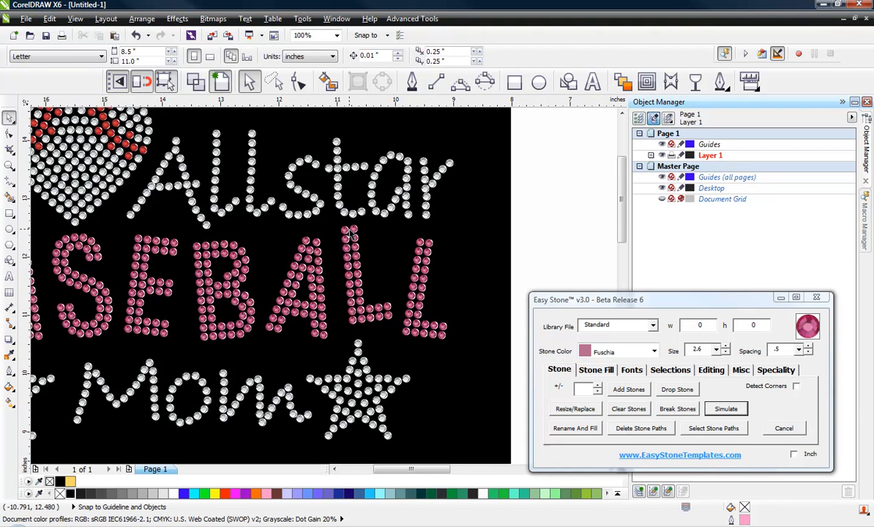
scroll(349, 232, up, 1)
scroll(348, 271, down, 2)
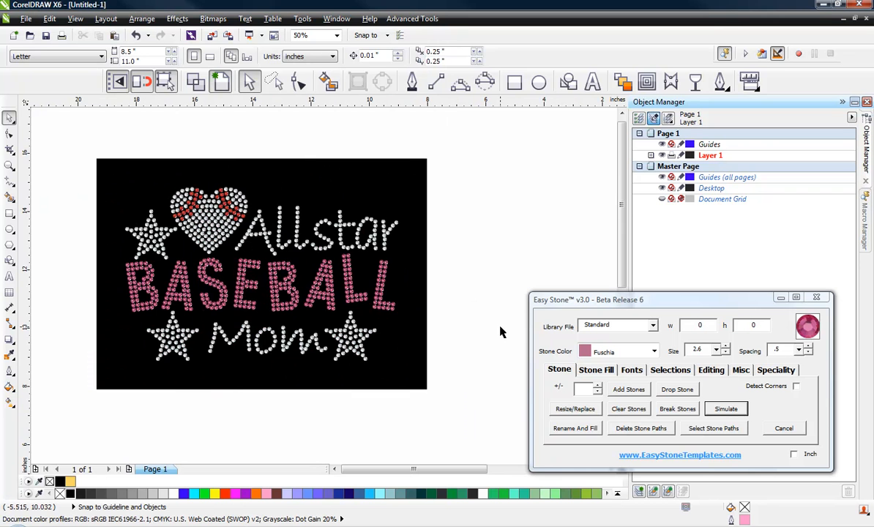
Step: Select the entire design and toggle the stone simulation back off
drag(72, 173, 426, 385)
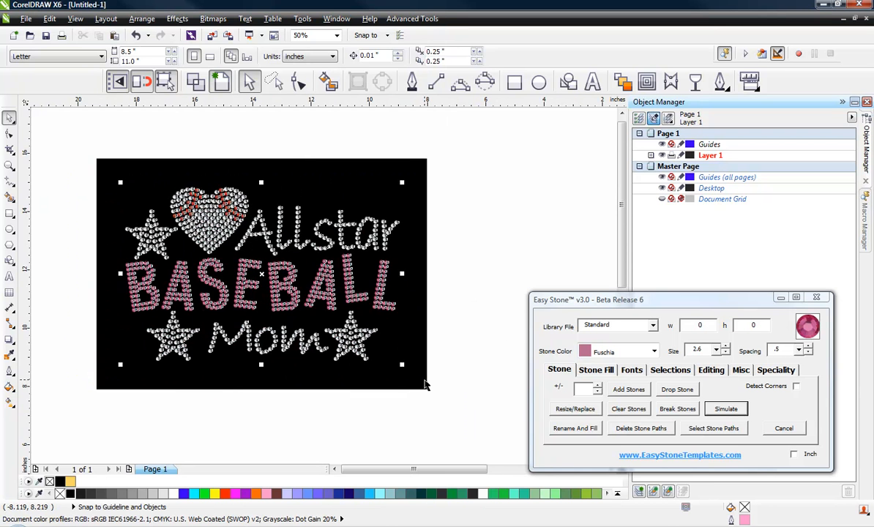
click(708, 412)
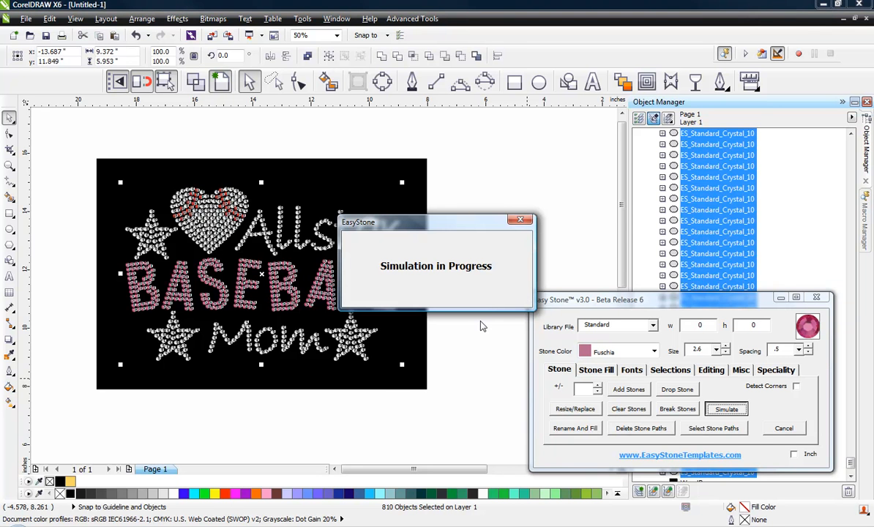
scroll(331, 298, up, 2)
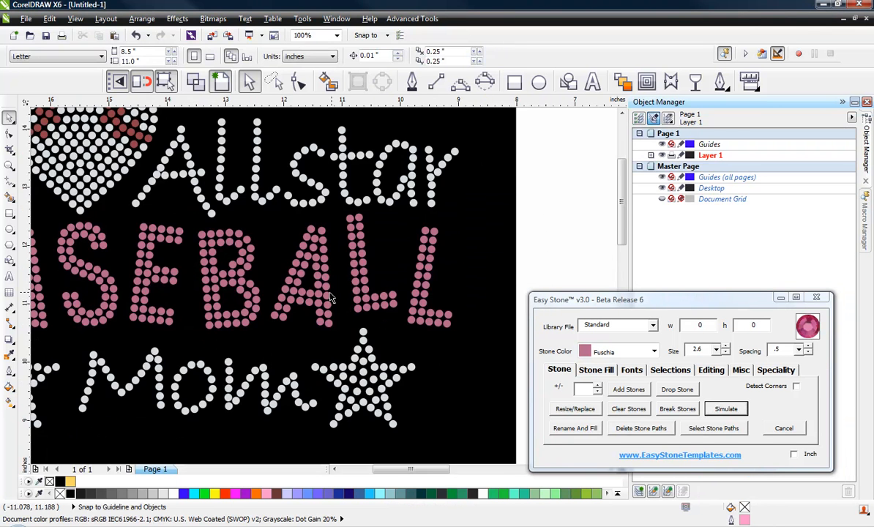
Step: Turn the stone simulation back on for the entire stone design and dismiss the completion notice
scroll(331, 297, down, 2)
scroll(384, 264, up, 1)
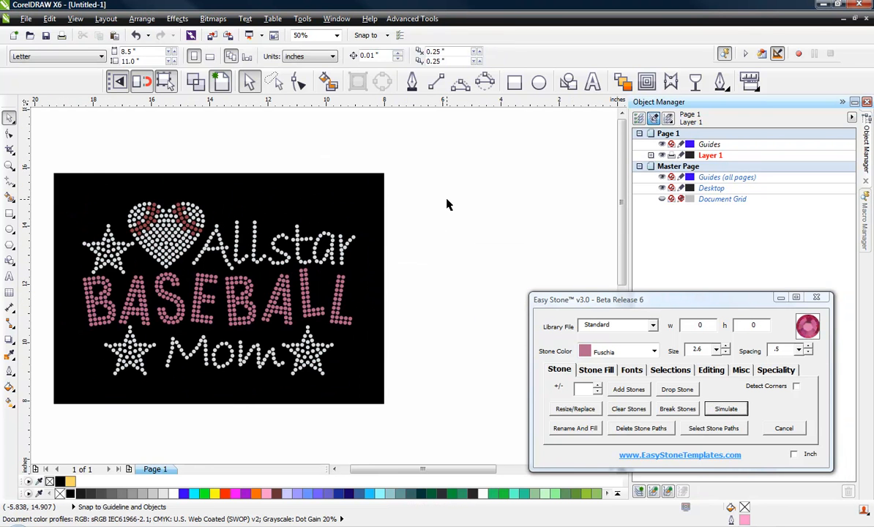
scroll(430, 205, down, 1)
drag(439, 187, 227, 298)
click(726, 409)
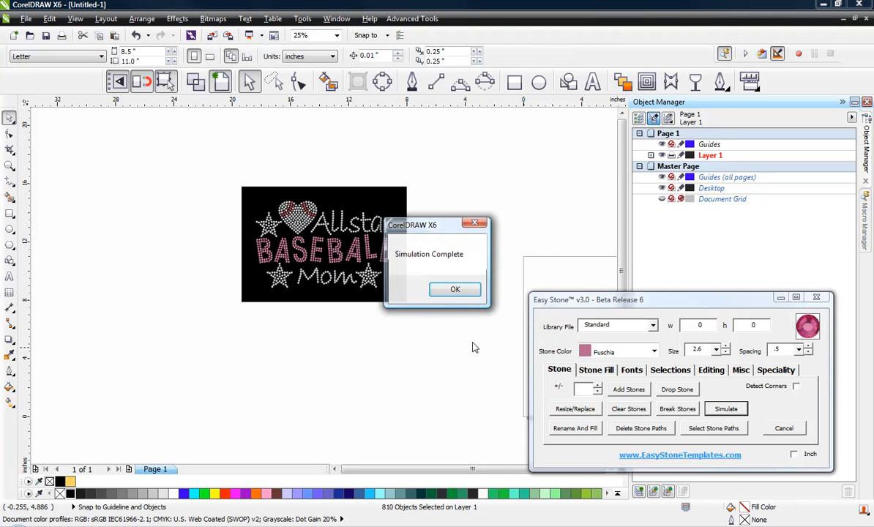
click(463, 290)
Step: Select the whole design, start a proof sheet from Easy Prep, and choose the Proof T-Shirt MockUp Template
drag(441, 188, 230, 299)
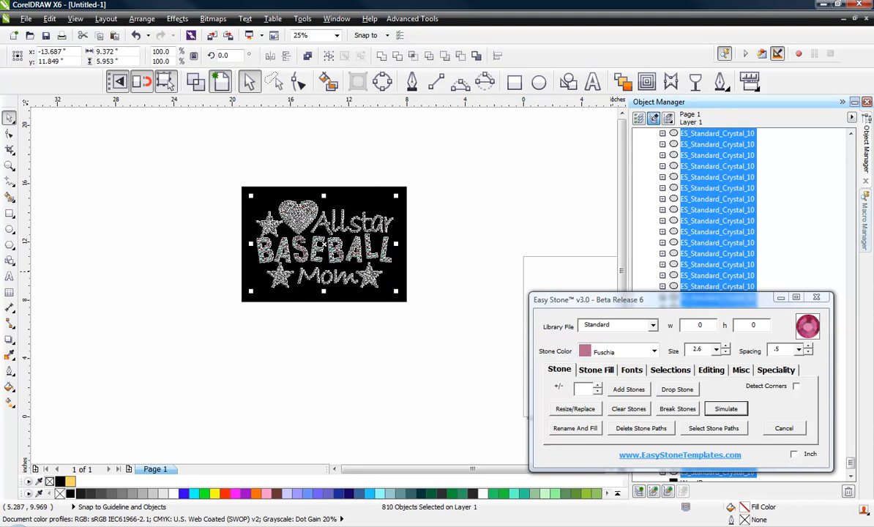
drag(873, 247, 590, 269)
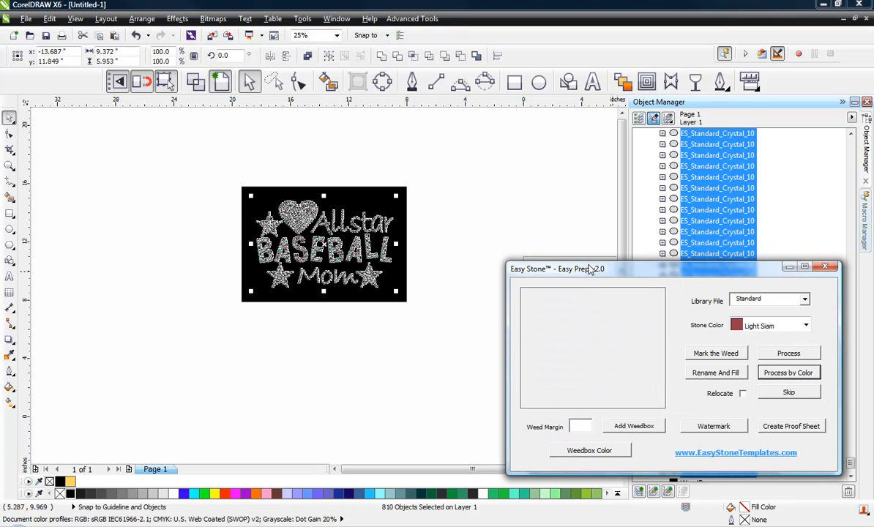
click(795, 427)
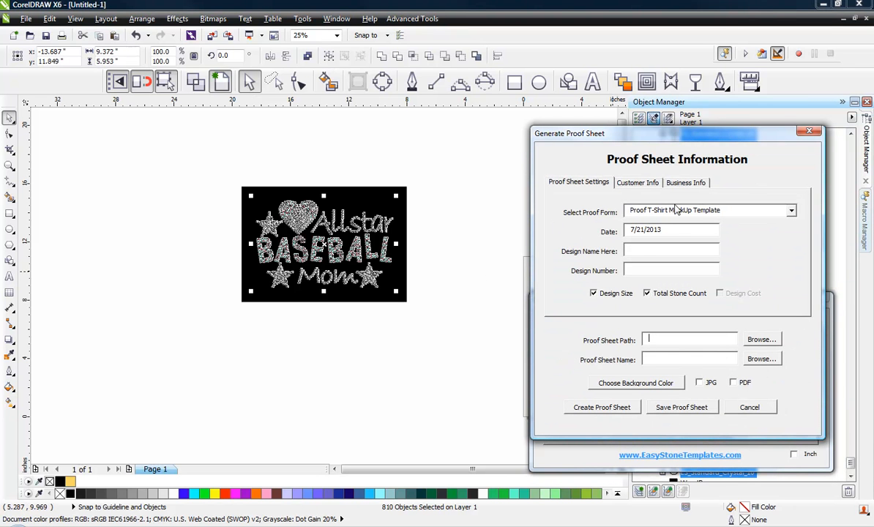
click(788, 210)
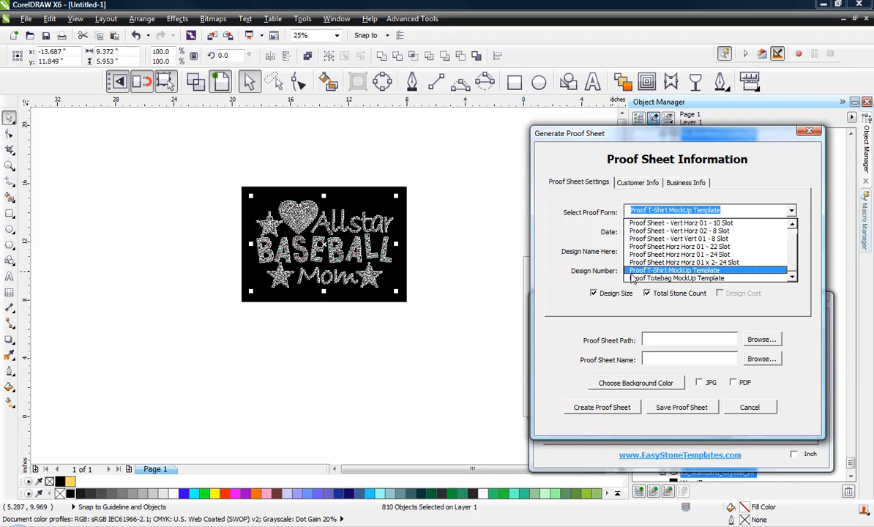
click(661, 272)
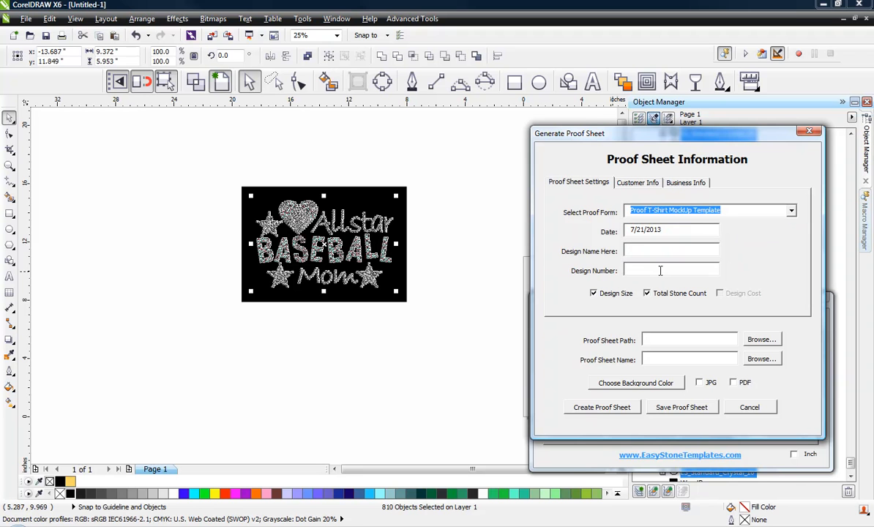
Step: Create the T-shirt proof sheet, choosing to proceed for every field missing from the template
click(618, 409)
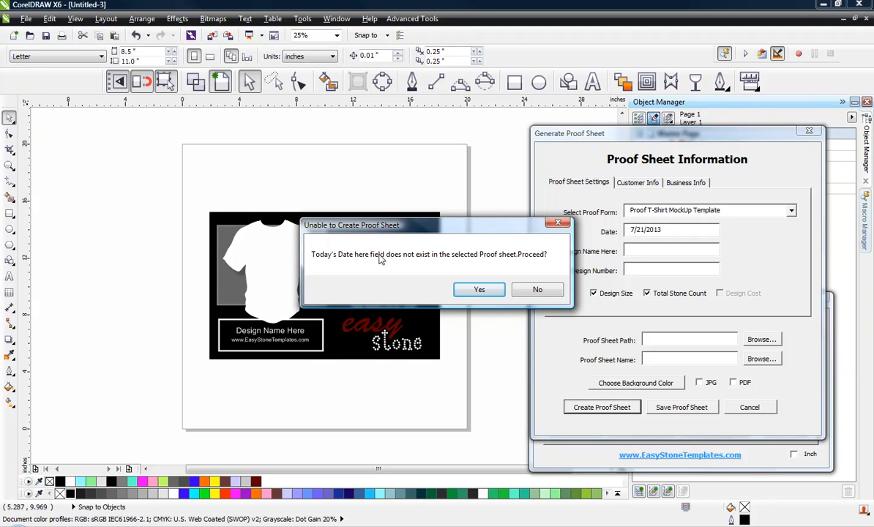
click(479, 290)
click(478, 290)
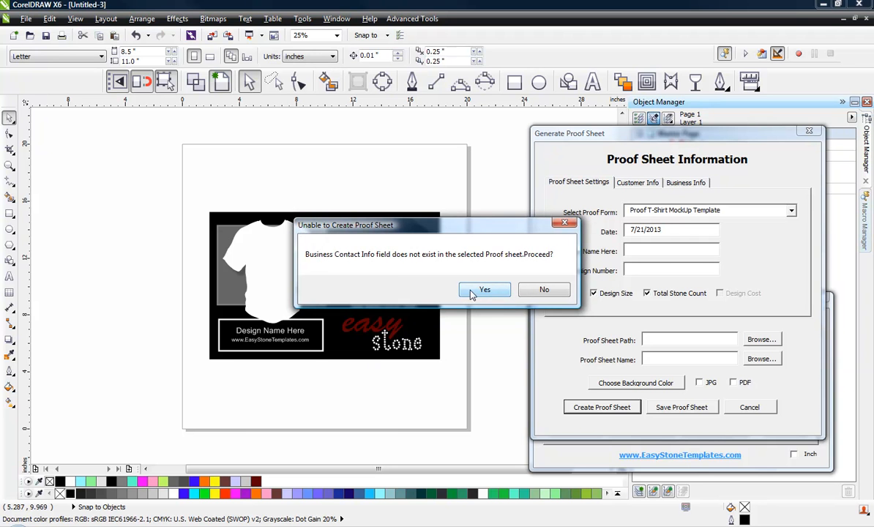
click(470, 290)
click(471, 291)
click(471, 291)
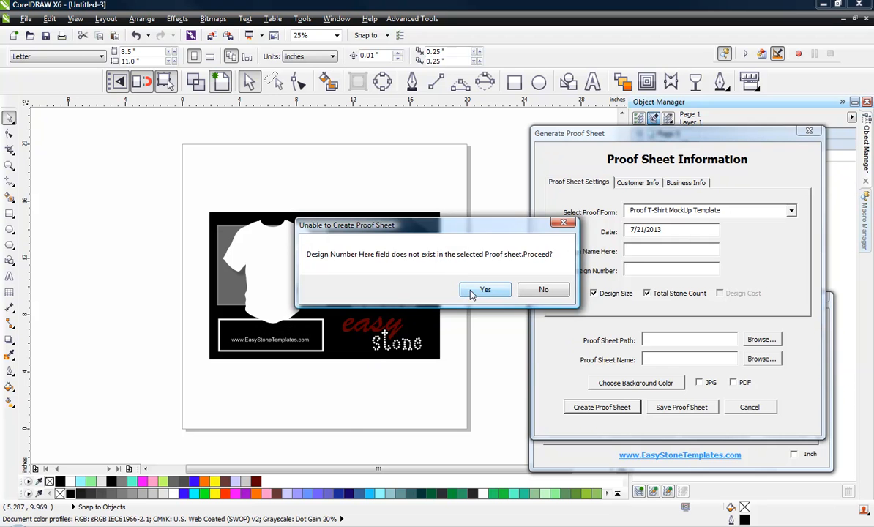
click(483, 290)
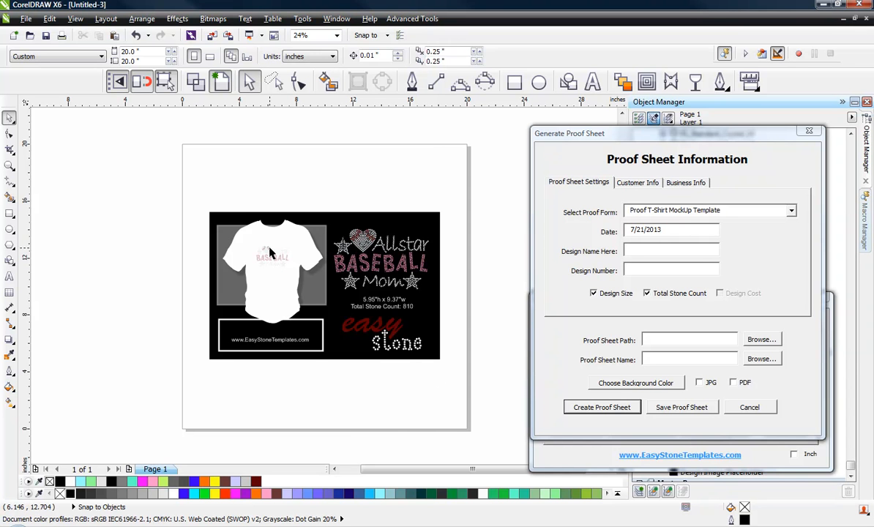
Step: Examine the rhinestone design up close on the shirt mockup and compare it with the whole proof sheet
scroll(270, 254, up, 2)
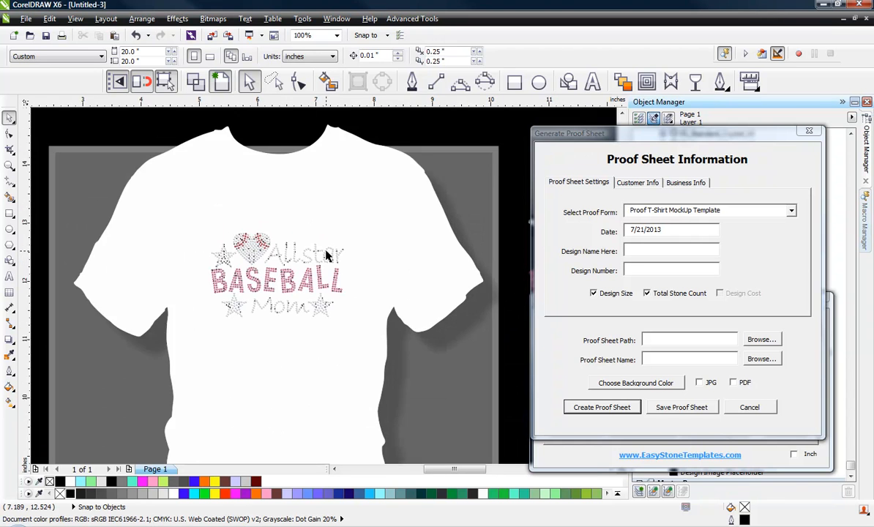
scroll(327, 255, up, 1)
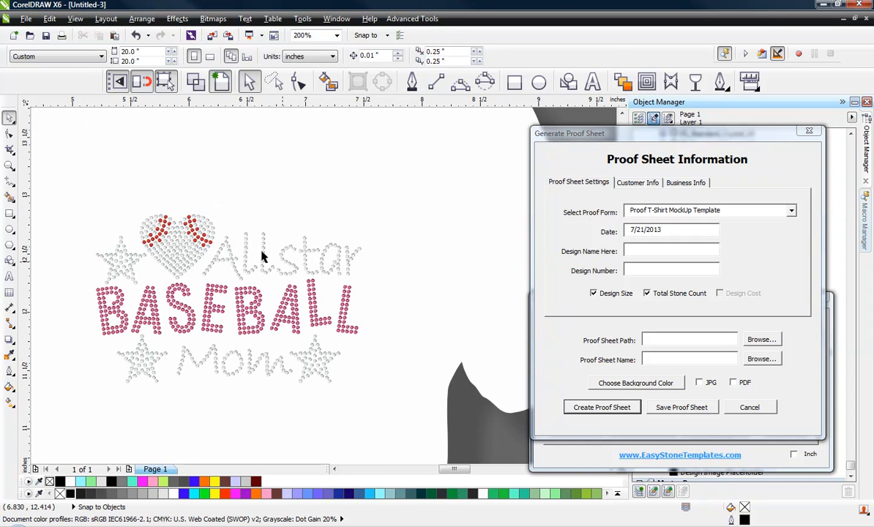
scroll(194, 230, down, 2)
scroll(321, 233, down, 1)
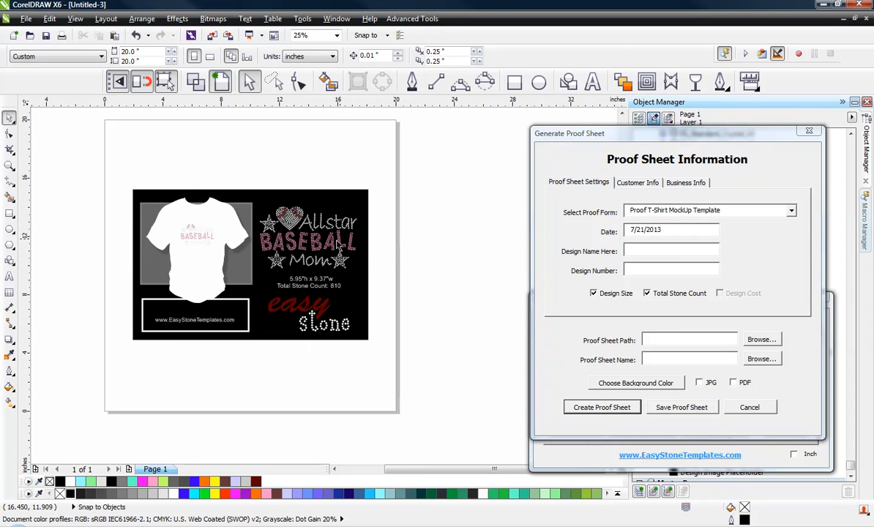
scroll(210, 234, up, 1)
scroll(205, 228, up, 1)
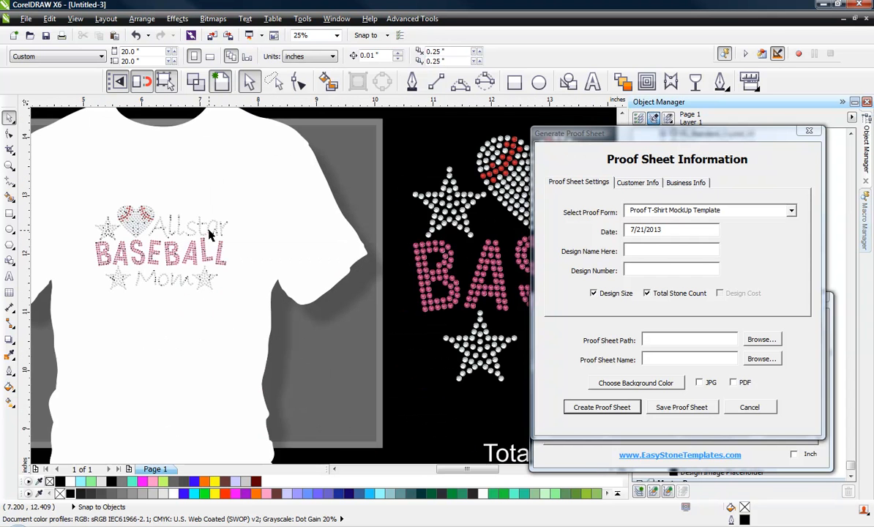
scroll(315, 253, down, 1)
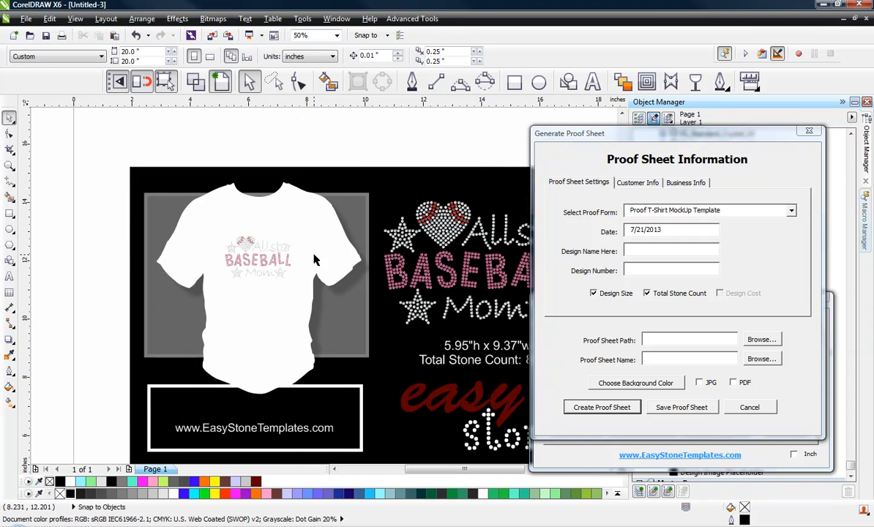
Step: Color the mockup shirt blue (#6699FF) with a black outline color for its shading
click(338, 257)
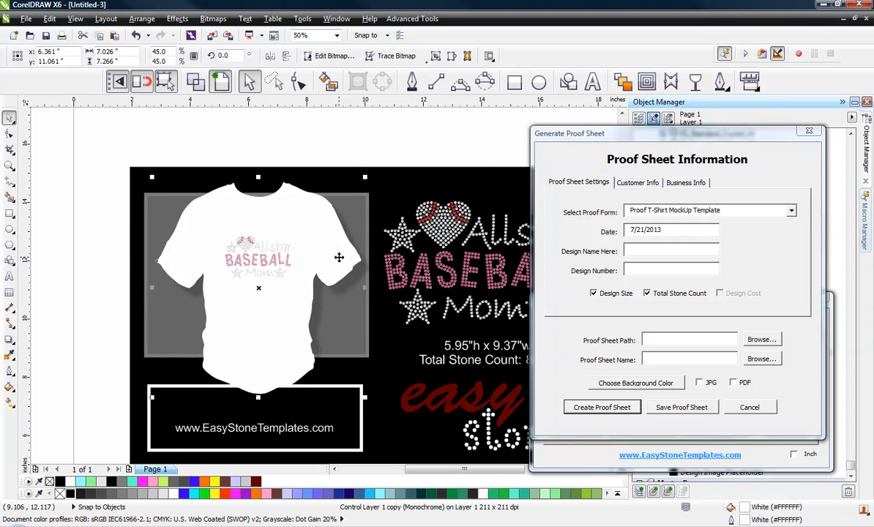
click(308, 494)
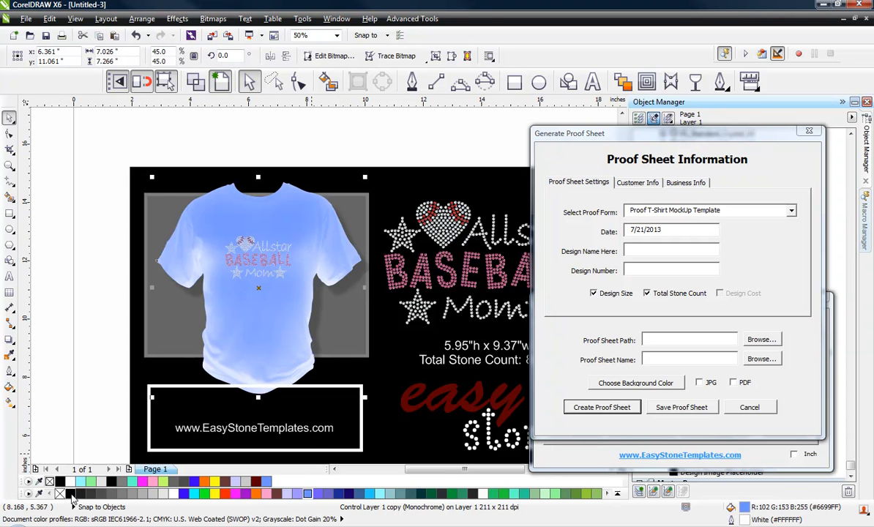
drag(29, 423, 75, 376)
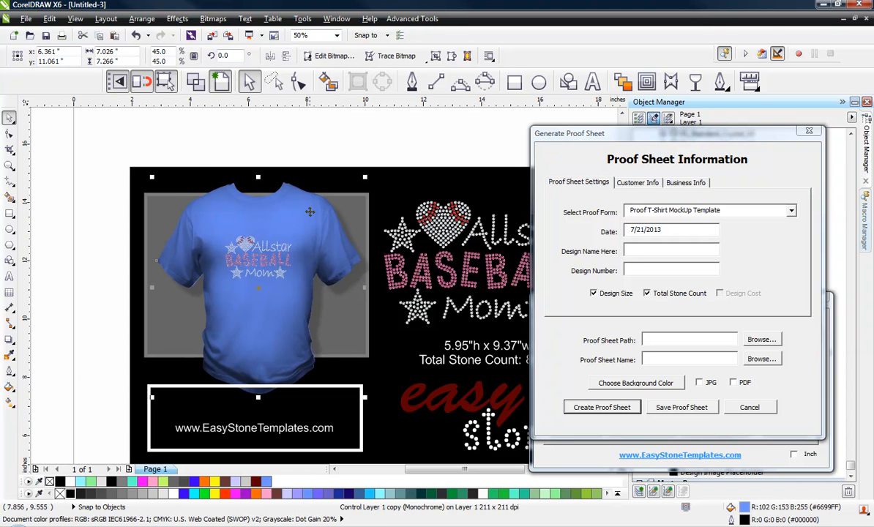
Step: Try the mockup shirt in pink, magenta and light grays, finishing with dark gray #4D4D4D
click(265, 495)
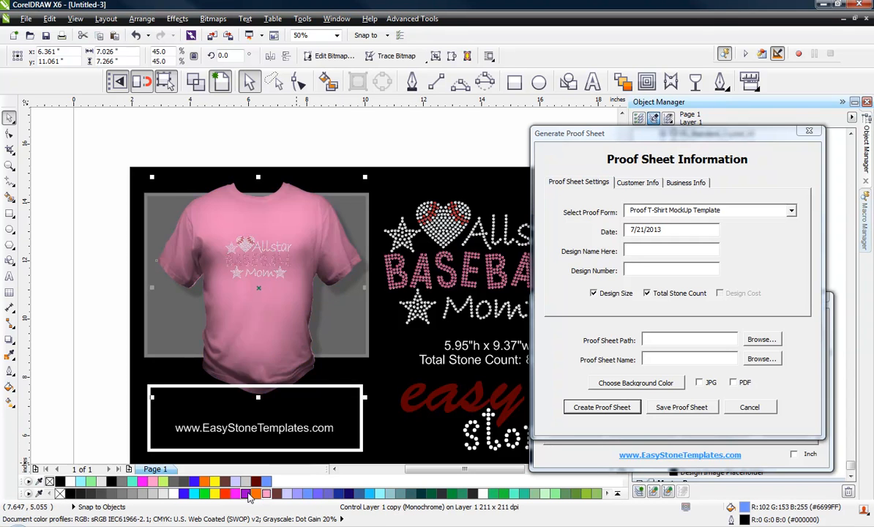
click(235, 494)
click(196, 494)
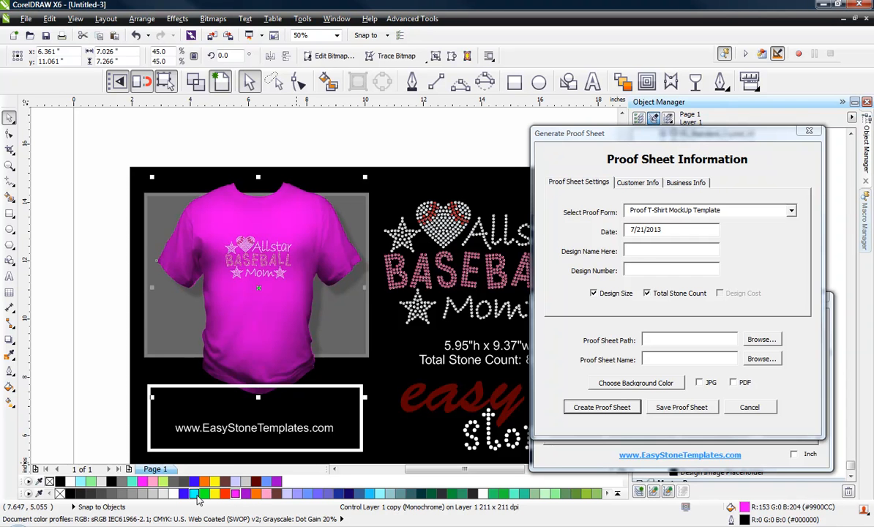
click(158, 495)
click(142, 494)
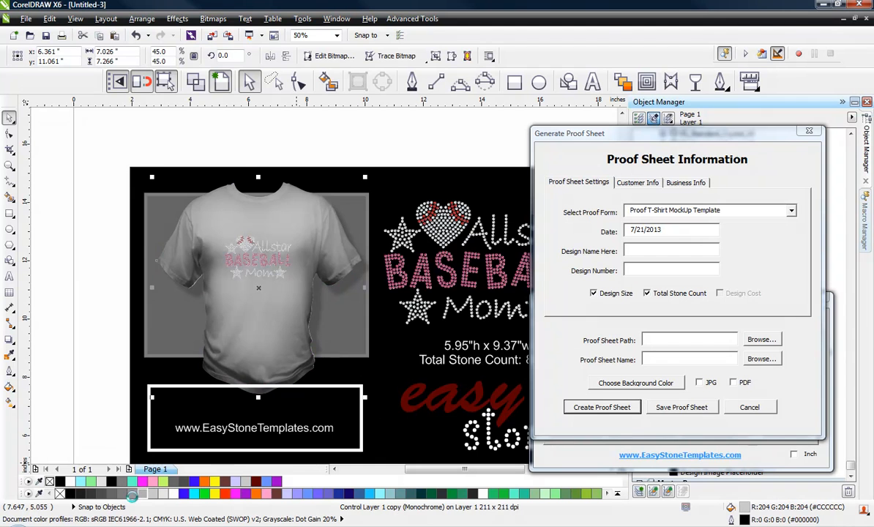
click(102, 495)
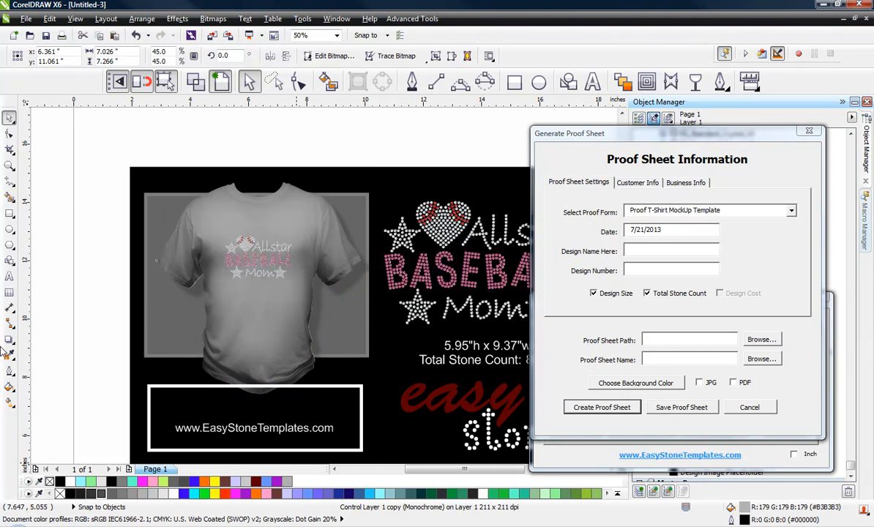
click(92, 495)
click(63, 249)
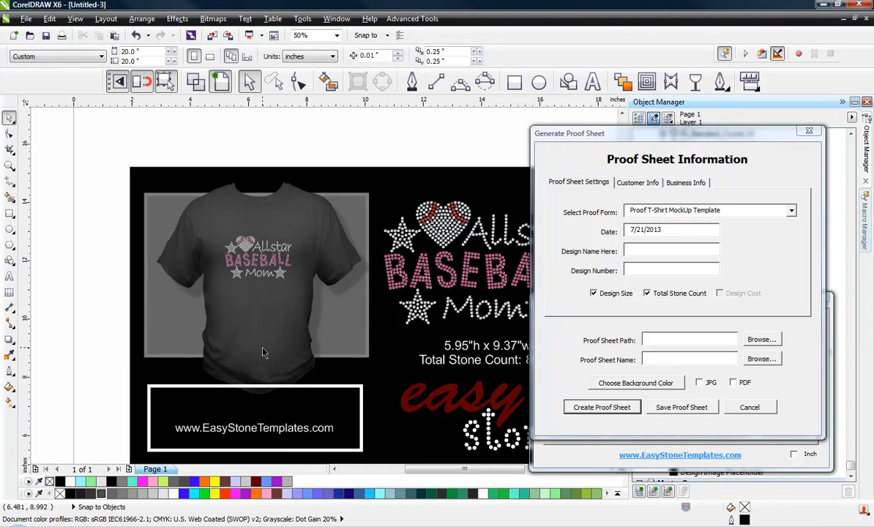
Step: Recolor the mockup shirt with a black fill and a medium gray #808080 outline color
click(245, 324)
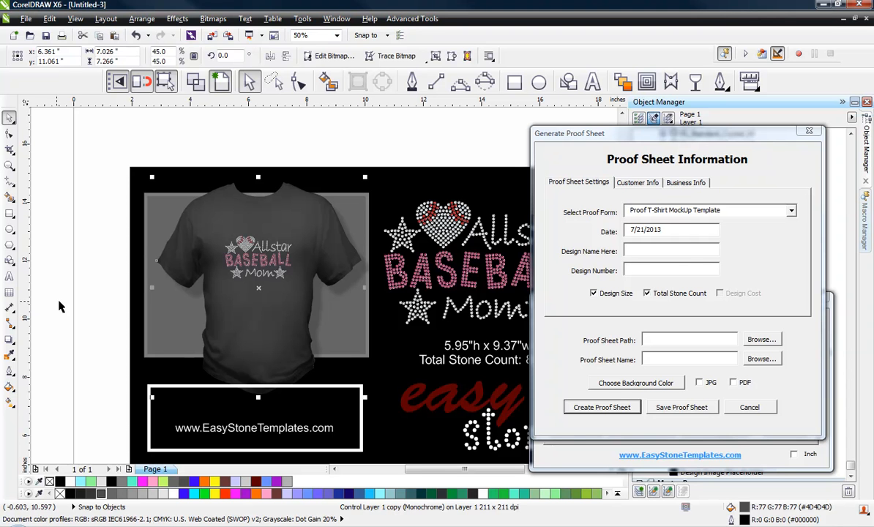
click(103, 312)
click(256, 305)
click(71, 494)
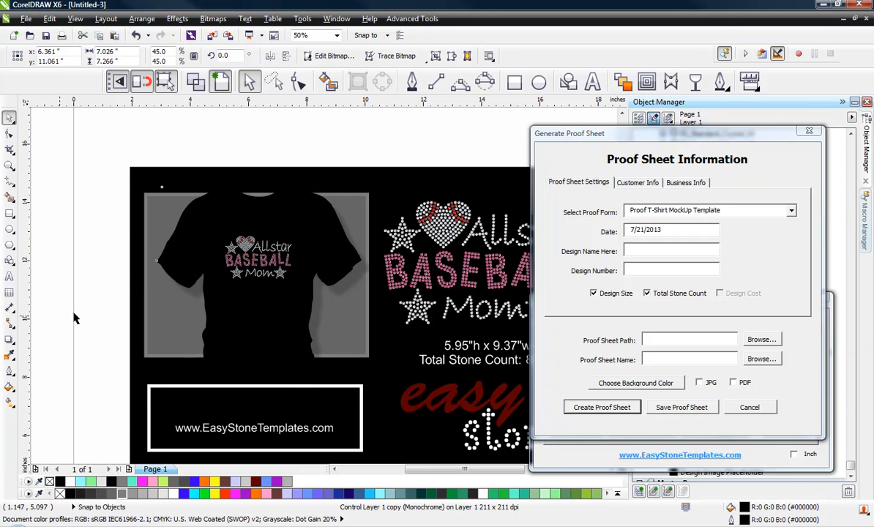
click(115, 333)
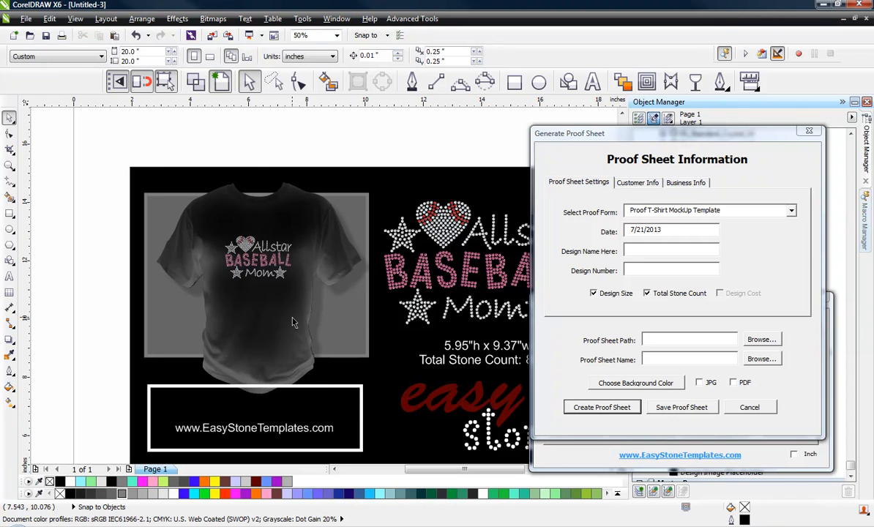
Step: Fill the gray background rectangle behind the mockup shirt with white
click(272, 296)
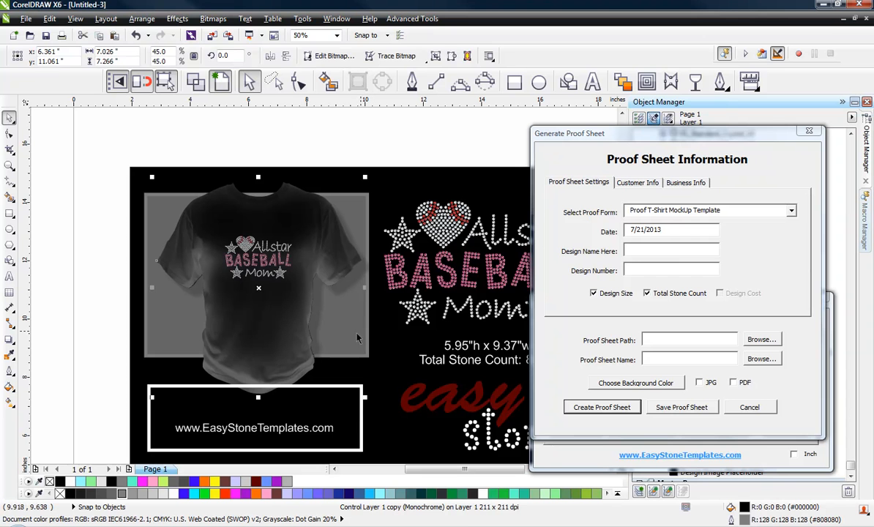
click(368, 341)
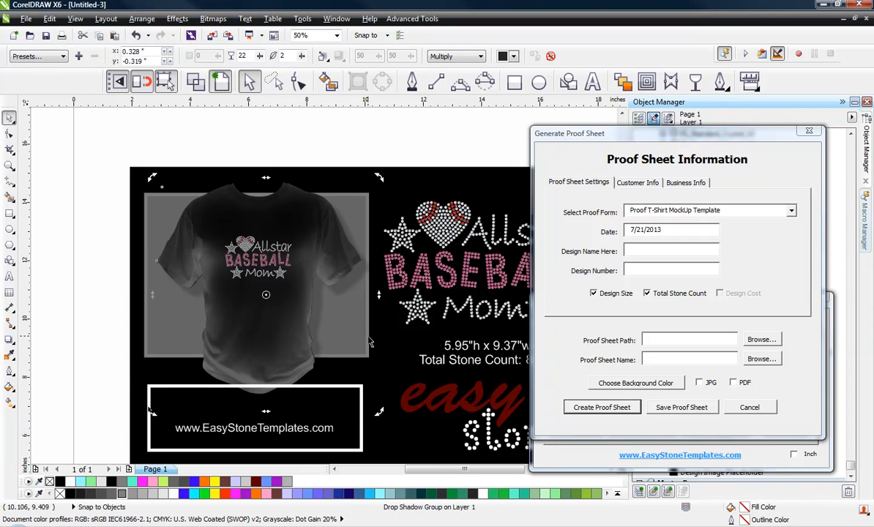
click(64, 390)
click(149, 361)
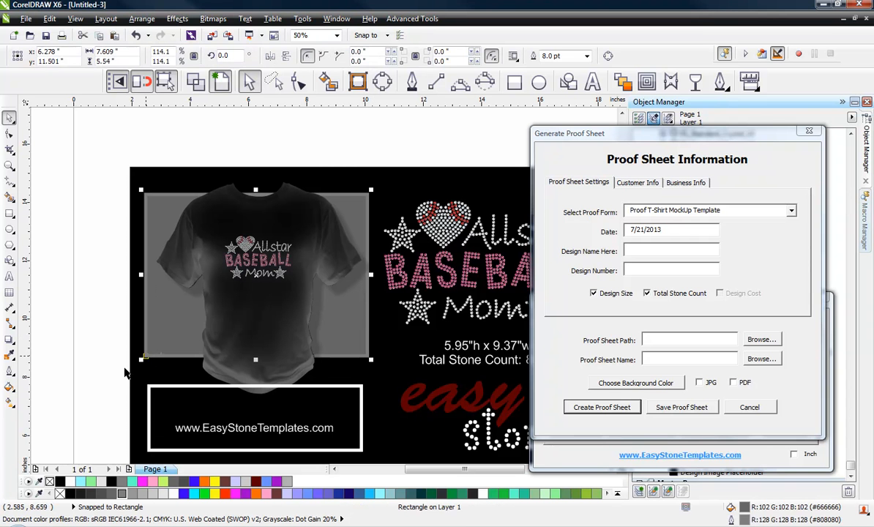
click(172, 496)
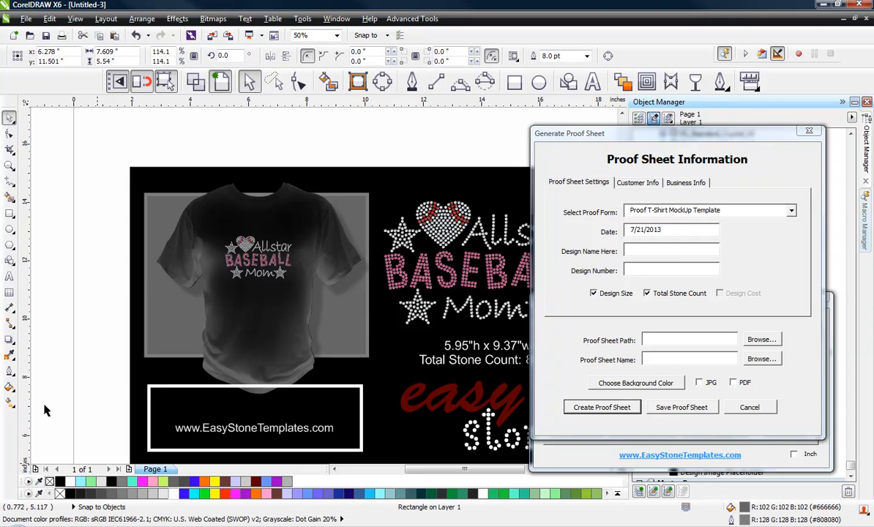
click(38, 348)
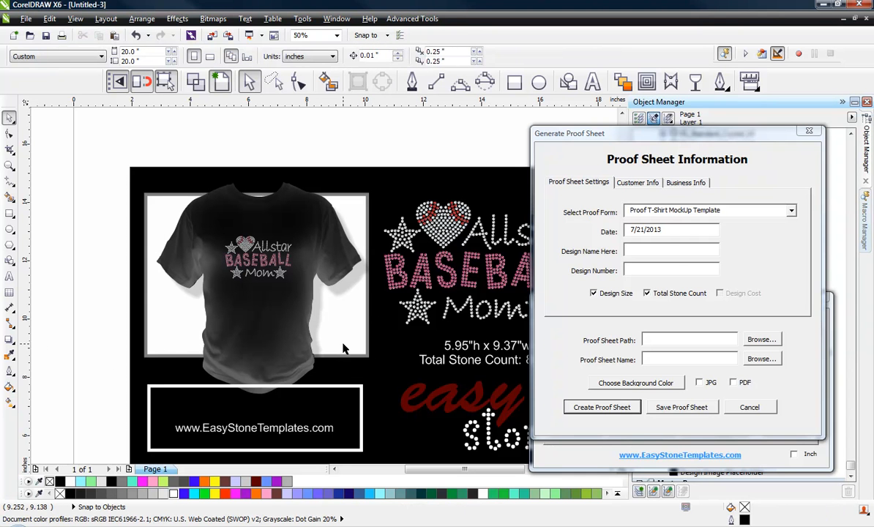
Step: Darken the black shirt's highlights by giving it a darker gray outline color
click(229, 340)
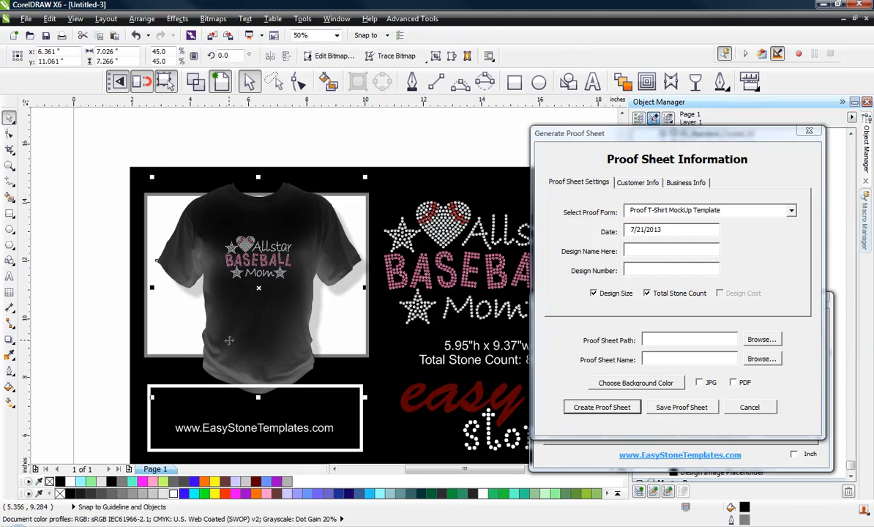
click(89, 493)
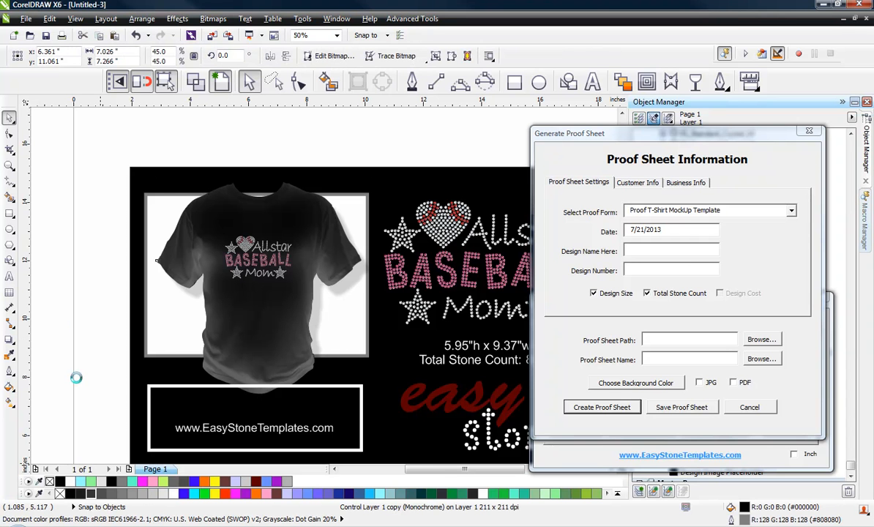
click(92, 294)
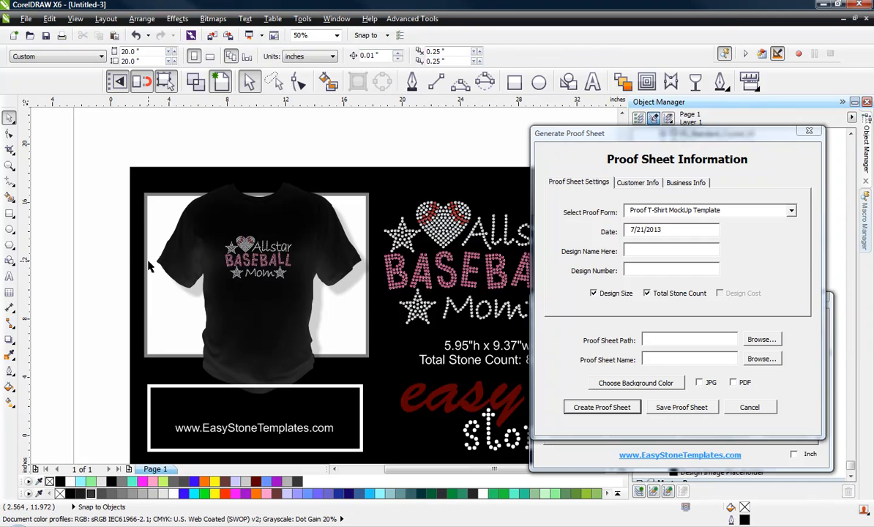
Step: Close the proof sheet form and its document without saving, and clear the baseball design from the original drawing
scroll(147, 266, down, 1)
scroll(185, 269, up, 1)
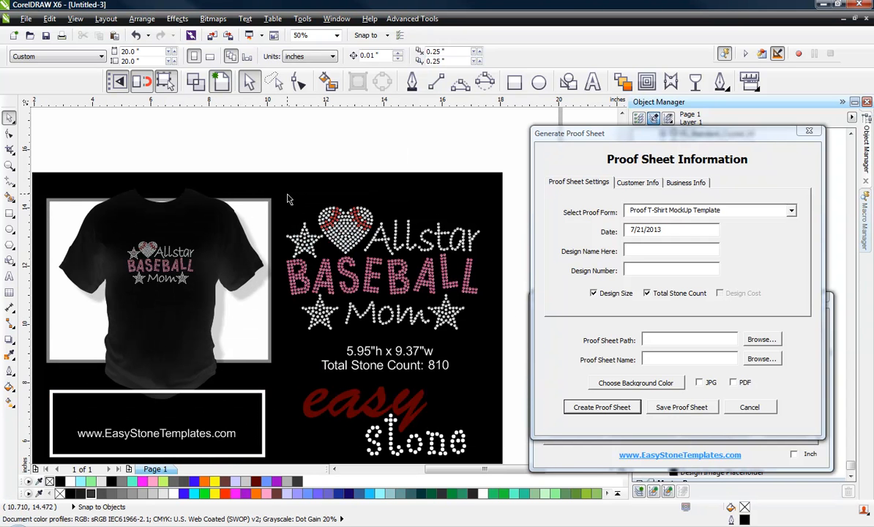
scroll(287, 194, down, 1)
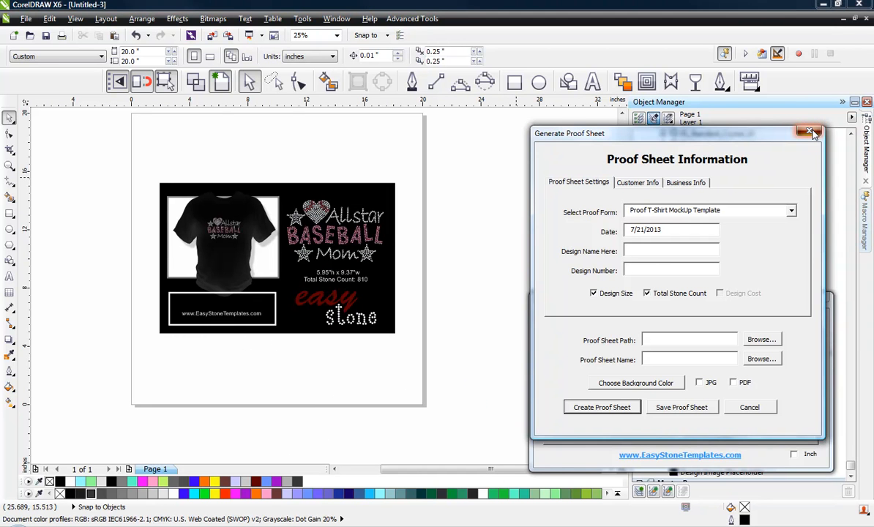
click(809, 133)
click(862, 20)
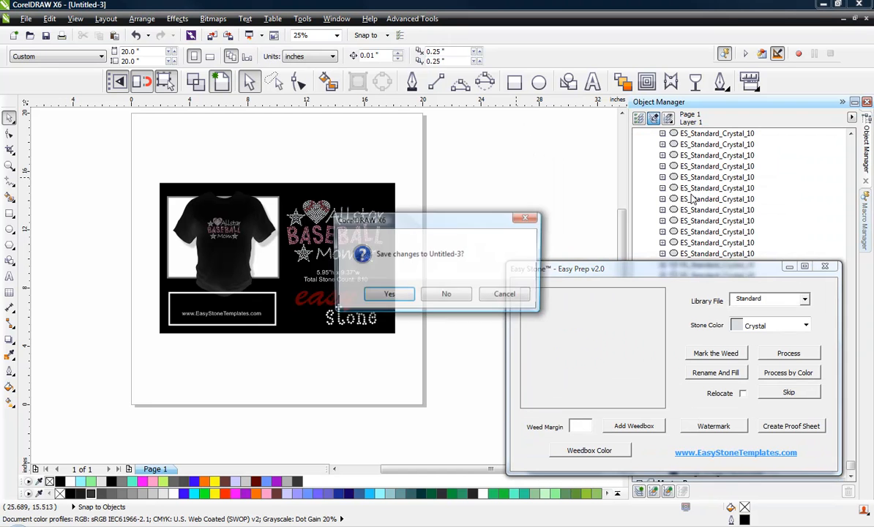
click(445, 294)
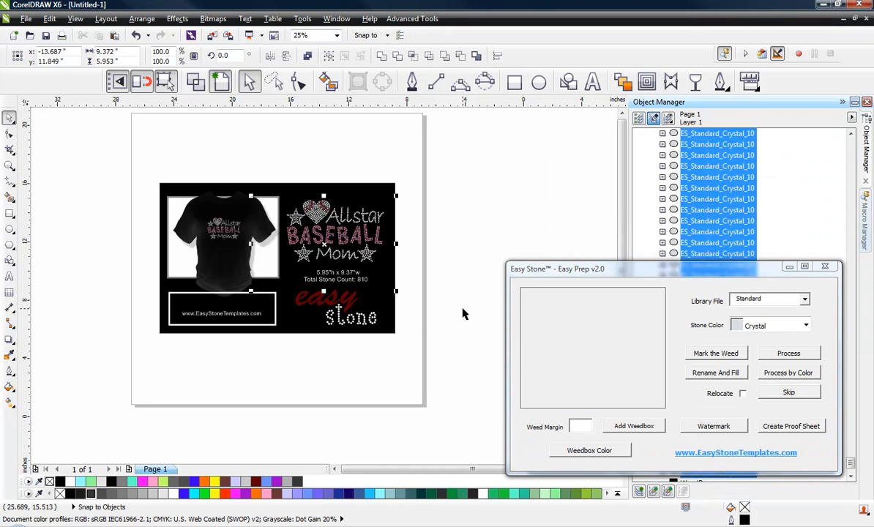
drag(435, 153, 163, 381)
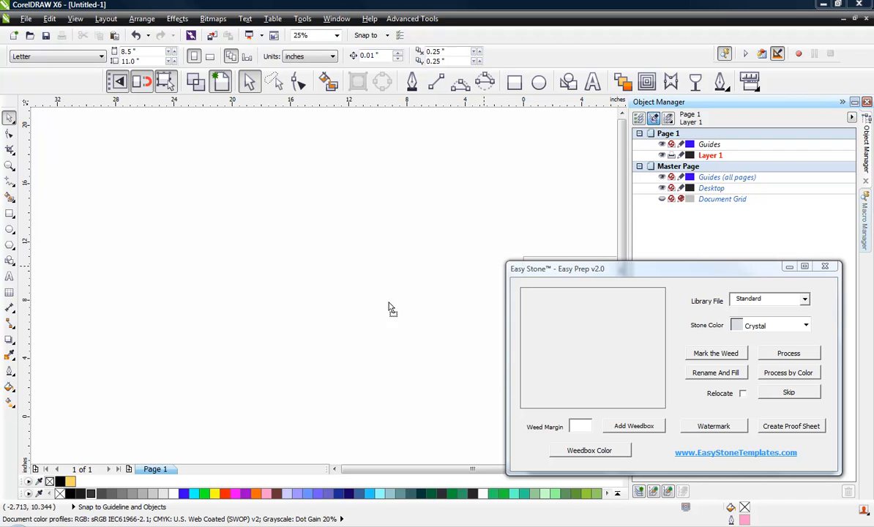
Step: Import the Define Naughty EPS design as editable with text imported as text, placing it beside the page
click(399, 327)
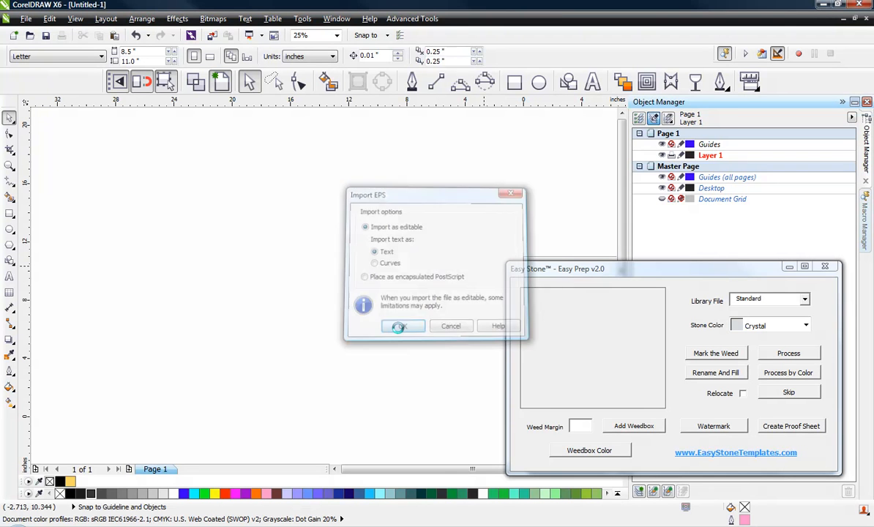
click(185, 286)
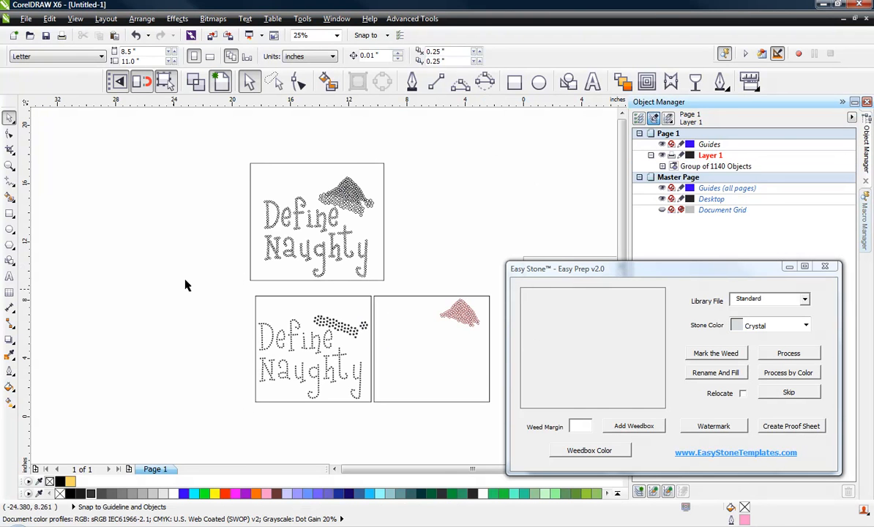
scroll(278, 283, down, 1)
scroll(333, 295, up, 1)
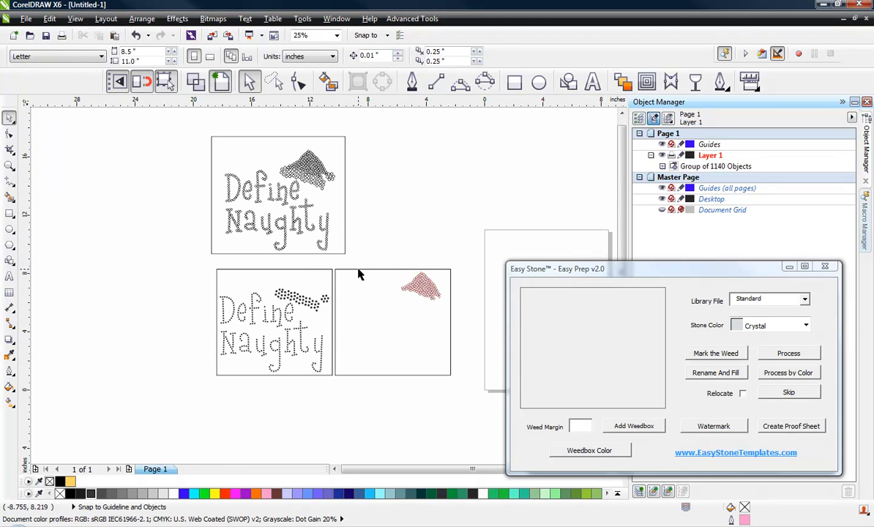
Step: Ungroup all objects of the imported Define Naughty design and delete its upper combined layout with the frame
click(324, 154)
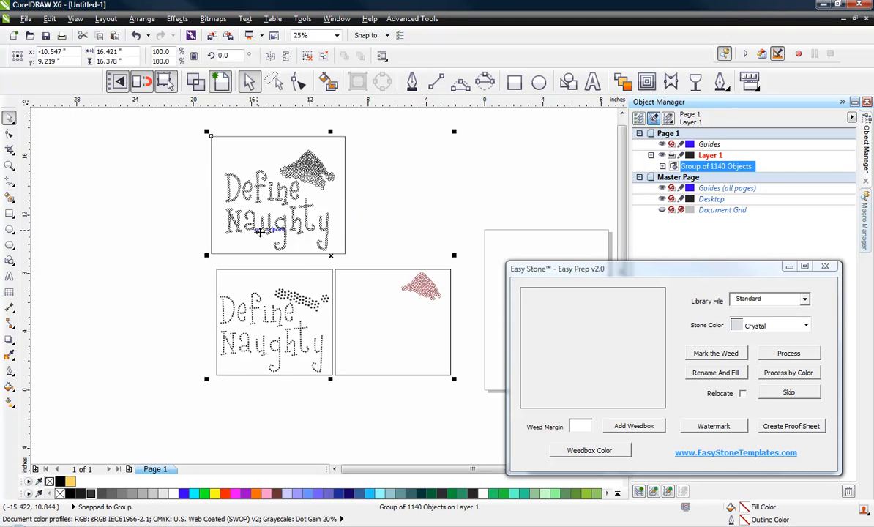
click(408, 186)
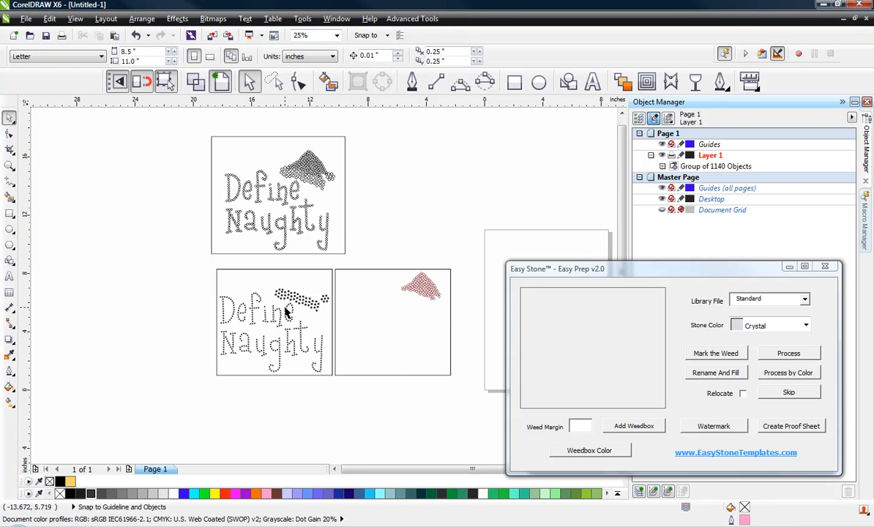
click(344, 223)
right_click(343, 223)
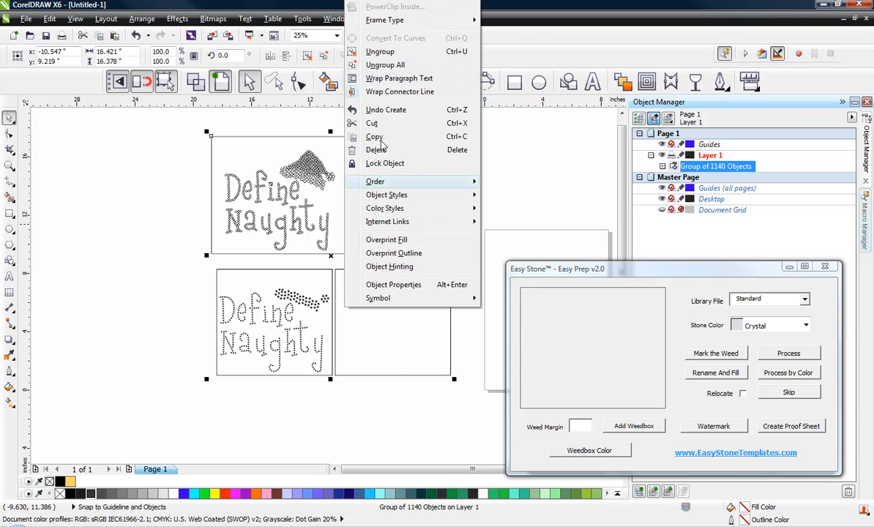
click(380, 64)
click(388, 160)
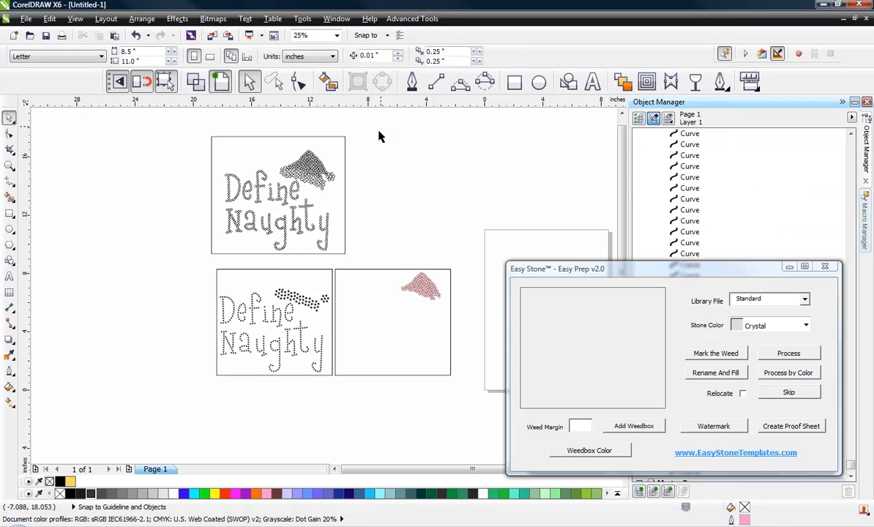
drag(350, 127, 189, 269)
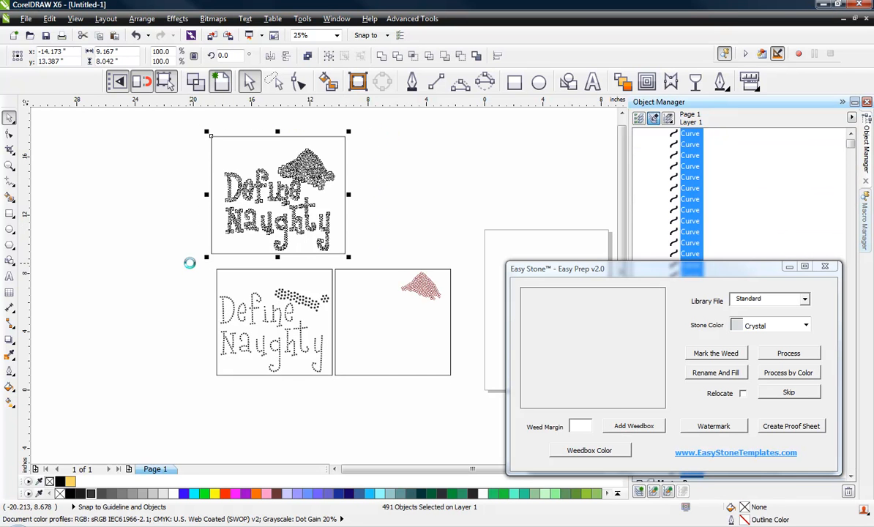
key(Delete)
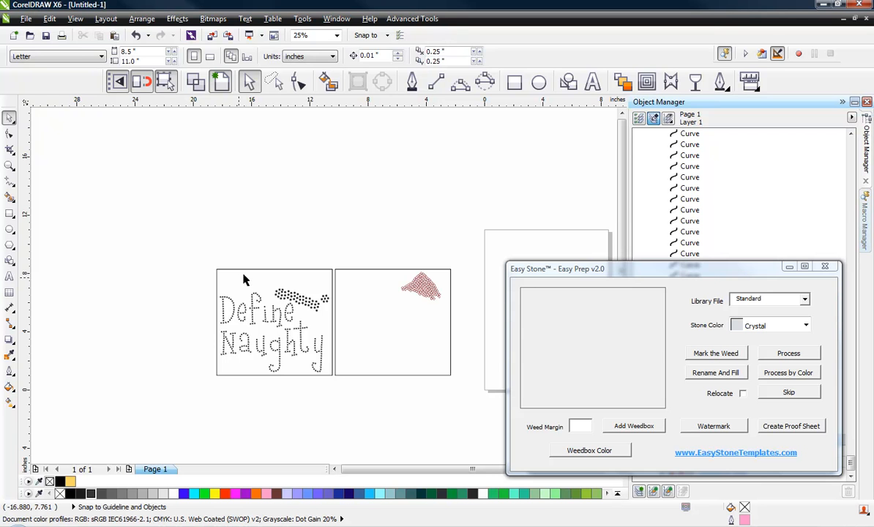
Step: Mark both remaining frames as weed boxes with Relocate enabled, and process the lettering and hat-trim circles as Crystal stones
click(247, 274)
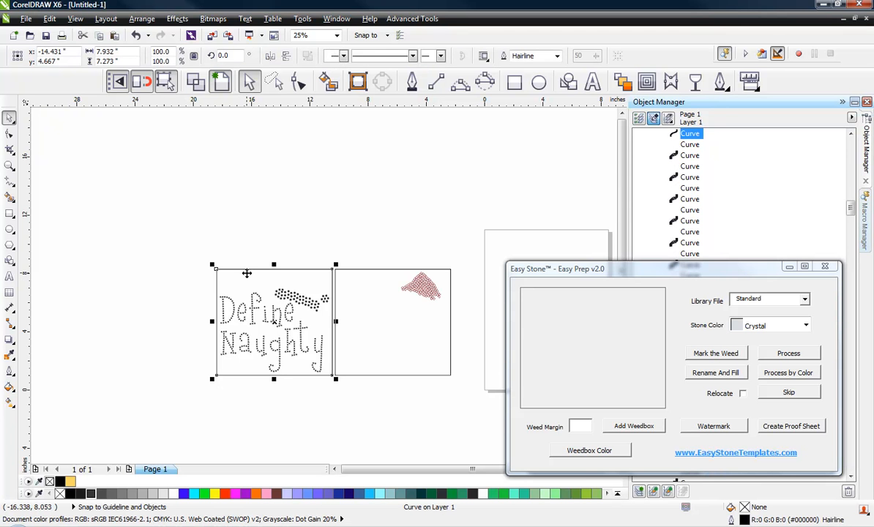
shift+click(352, 276)
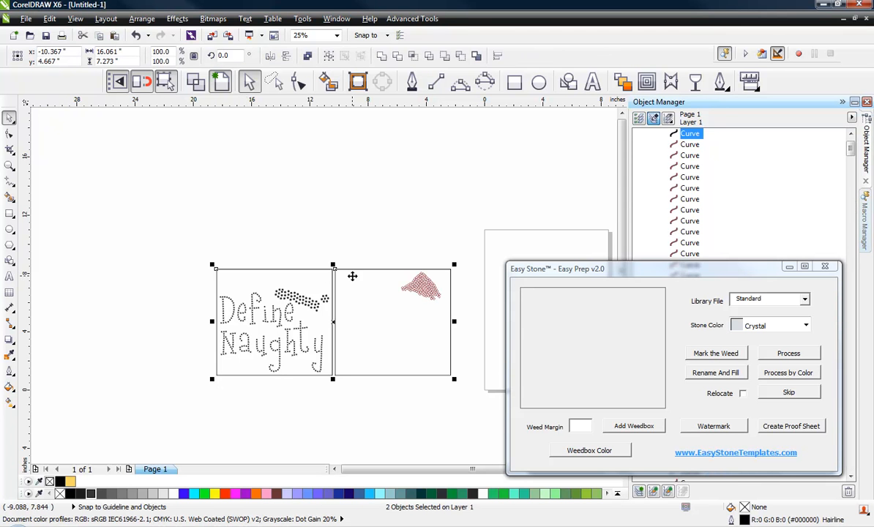
click(741, 394)
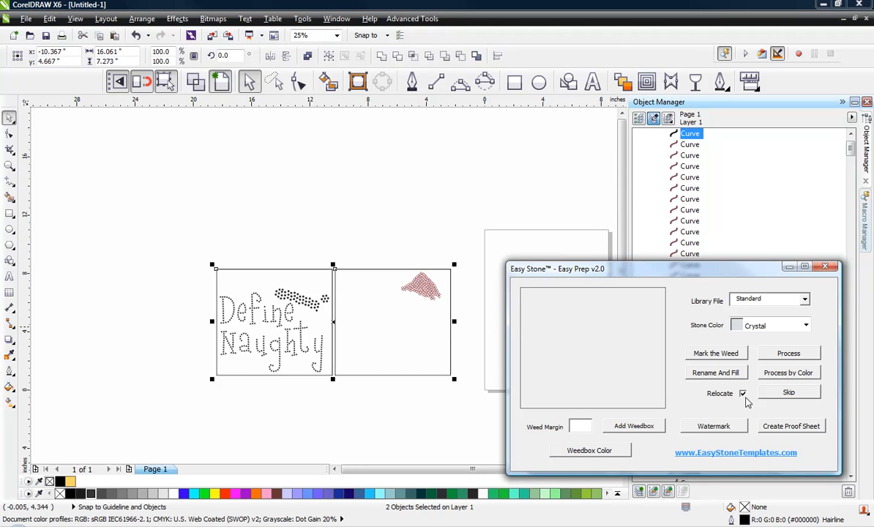
click(733, 354)
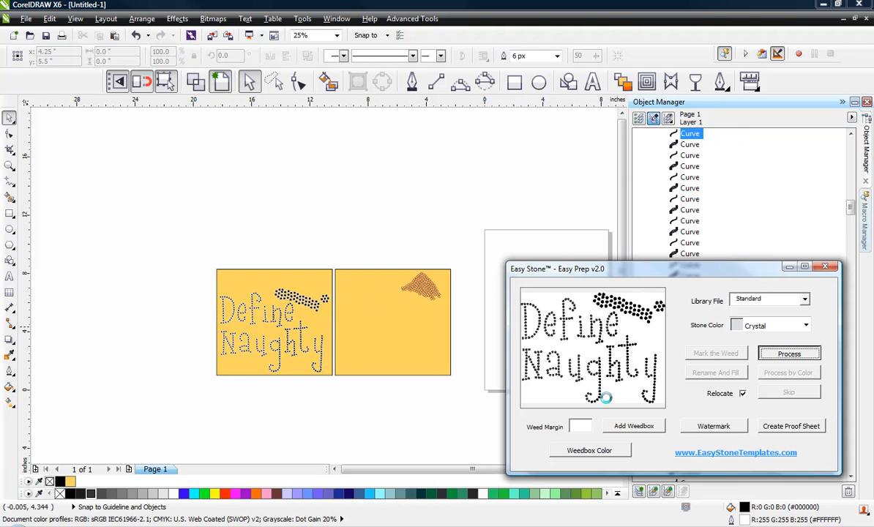
Step: Set the stone color to Light Siam and process the Santa hat circles
click(805, 327)
scroll(761, 358, down, 2)
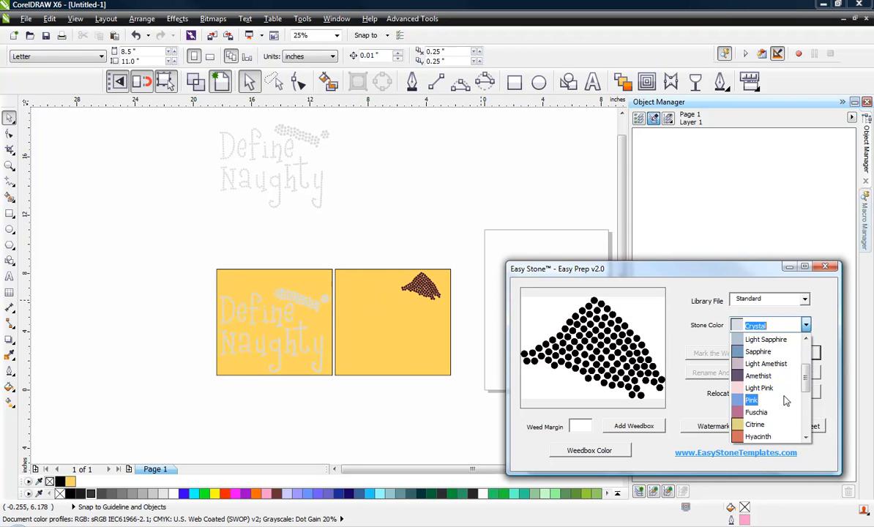
scroll(767, 412, down, 1)
click(775, 386)
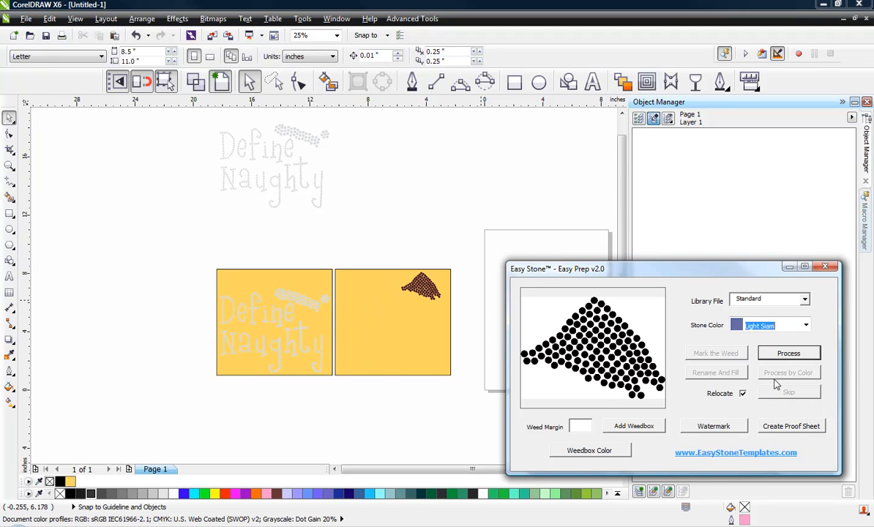
click(788, 356)
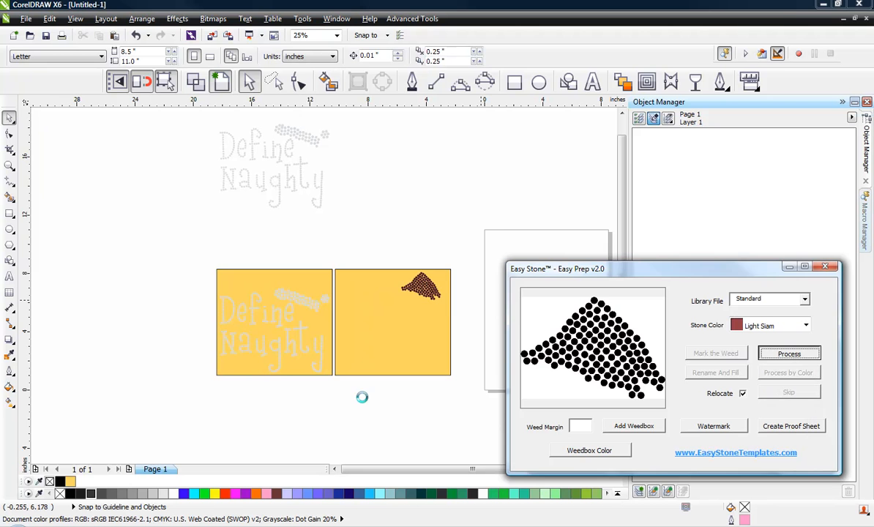
click(456, 290)
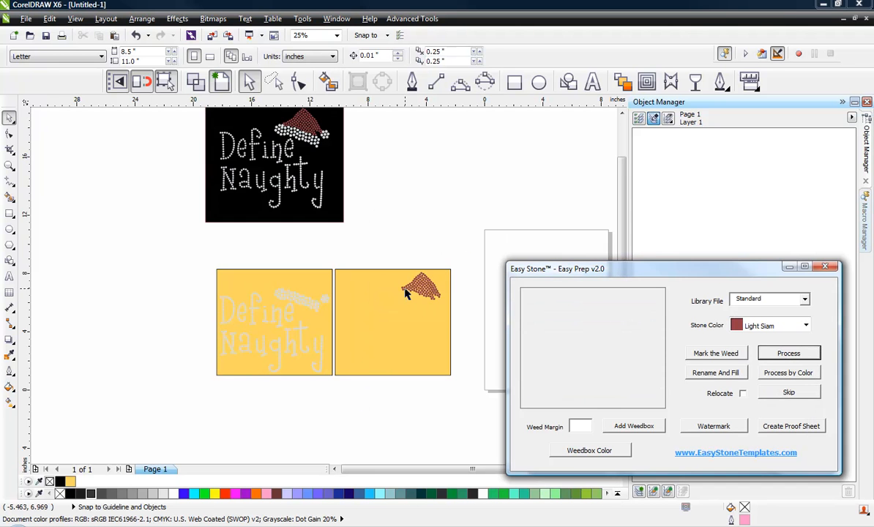
Step: Delete the two yellow template layouts, keeping only the relocated combined stone design on the black background
scroll(392, 234, down, 3)
scroll(335, 267, up, 2)
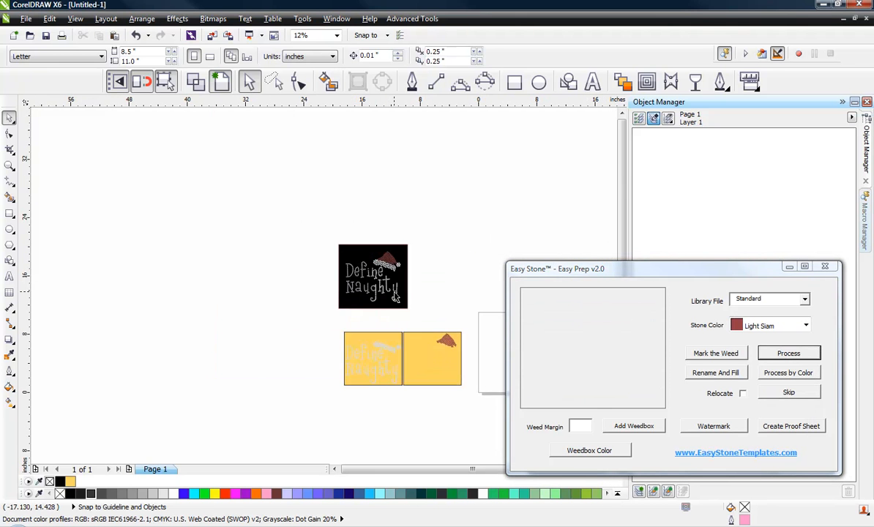
scroll(395, 296, up, 1)
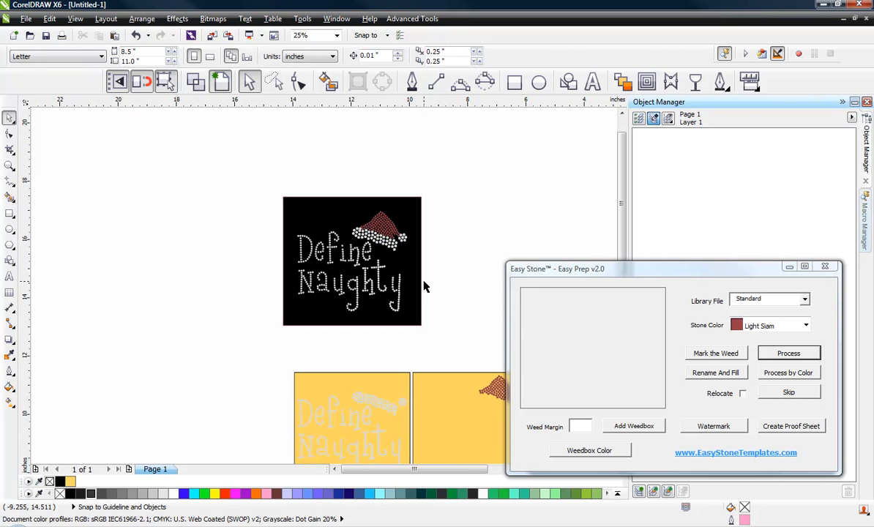
scroll(425, 283, up, 1)
scroll(387, 264, down, 1)
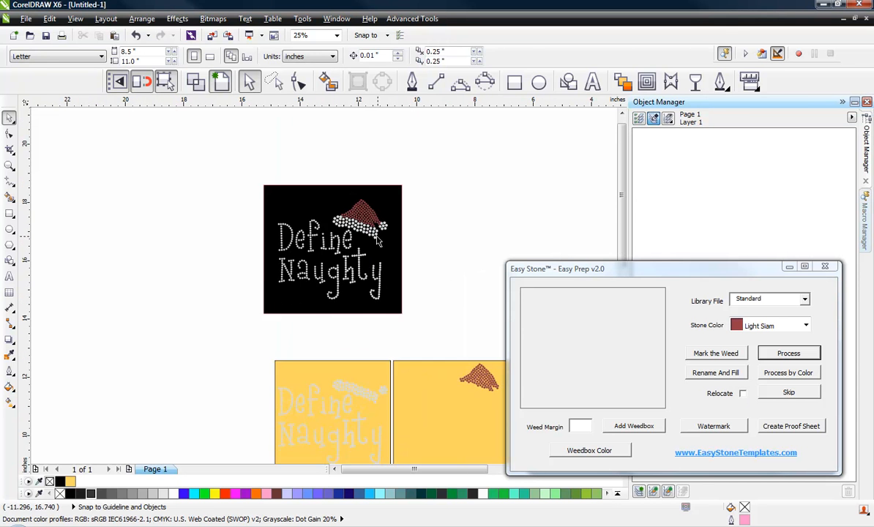
scroll(355, 231, up, 1)
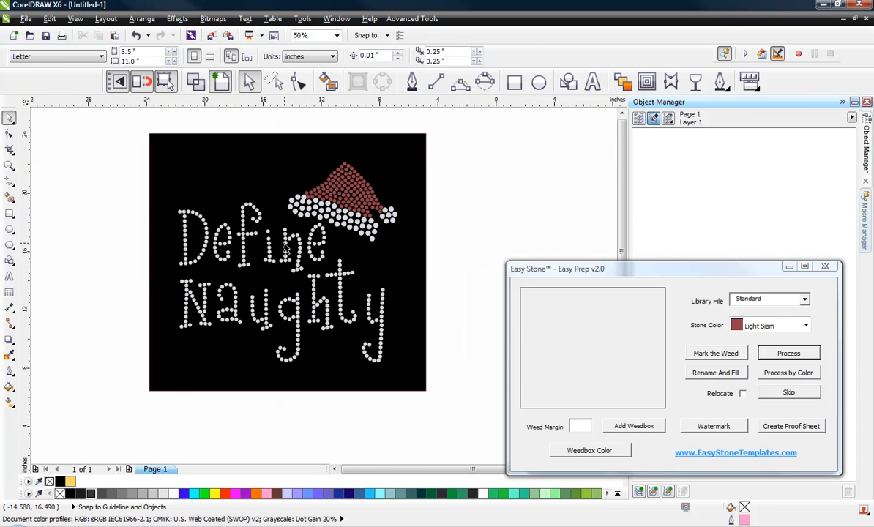
scroll(265, 333, down, 2)
drag(234, 301, 410, 384)
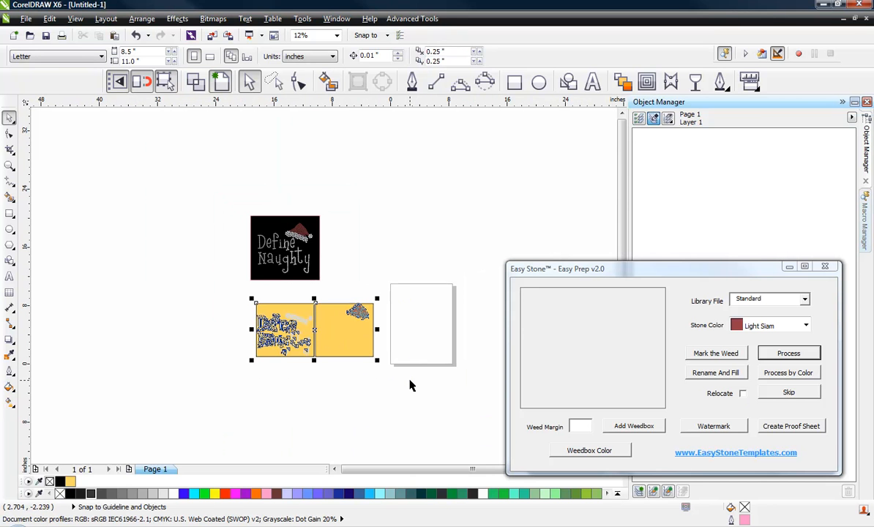
key(Delete)
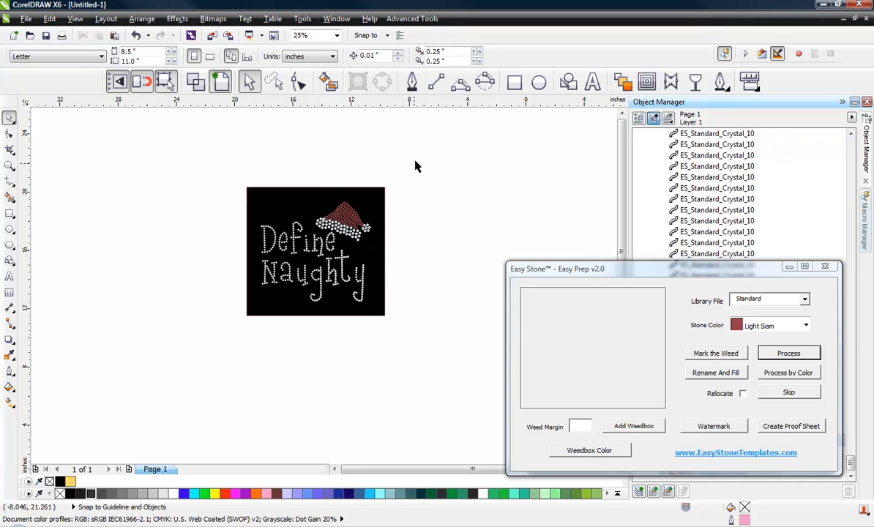
Step: Select the entire Define Naughty stone design and open the vector file export in Easy Stone v3.0
drag(415, 159, 212, 346)
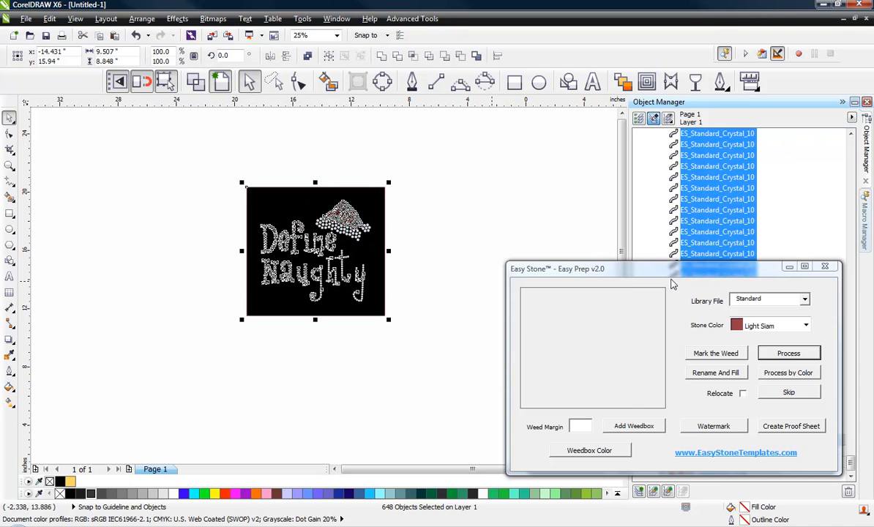
drag(671, 273, 873, 306)
drag(639, 311, 635, 318)
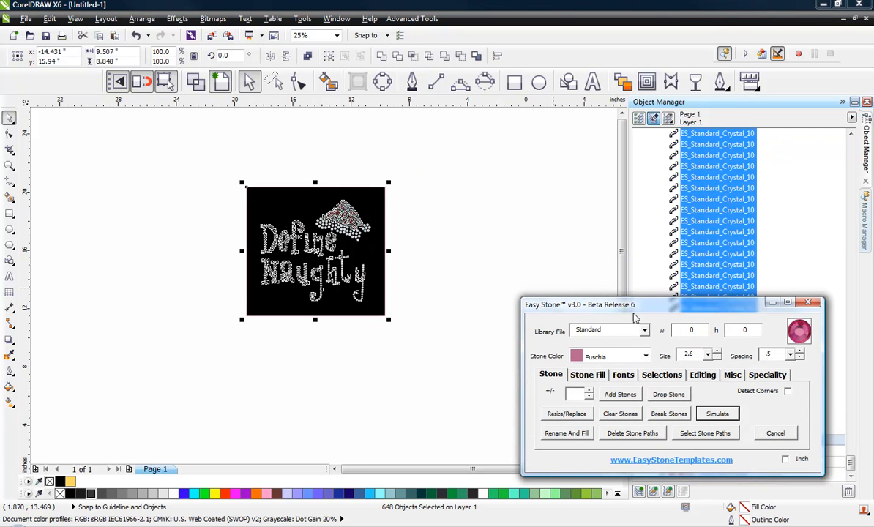
click(732, 375)
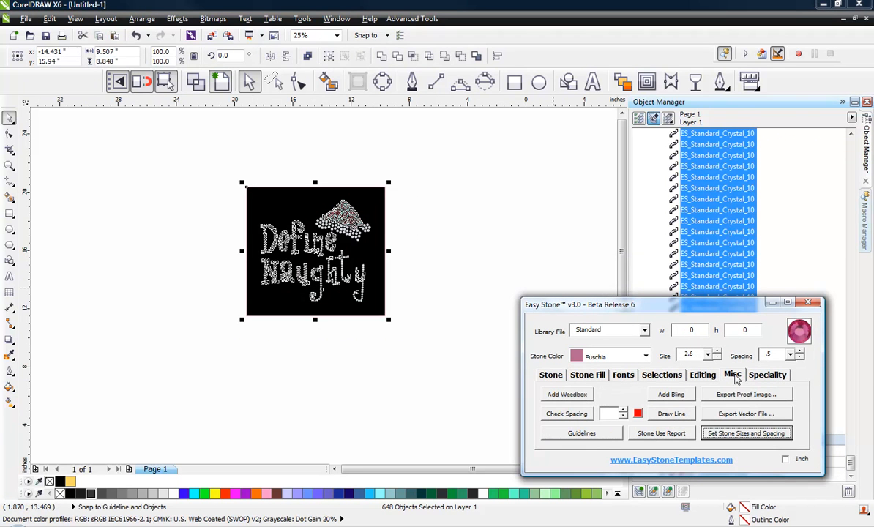
click(744, 416)
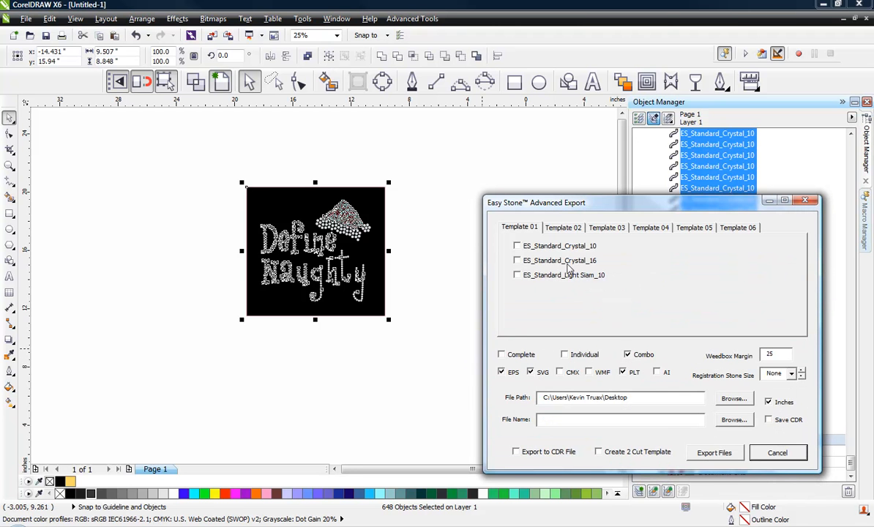
Step: Assign ES_Standard_Crystal_10 and ES_Standard_Crystal_16 to Template 01, and ES_Standard_Light Siam_10 to Template 02
click(540, 248)
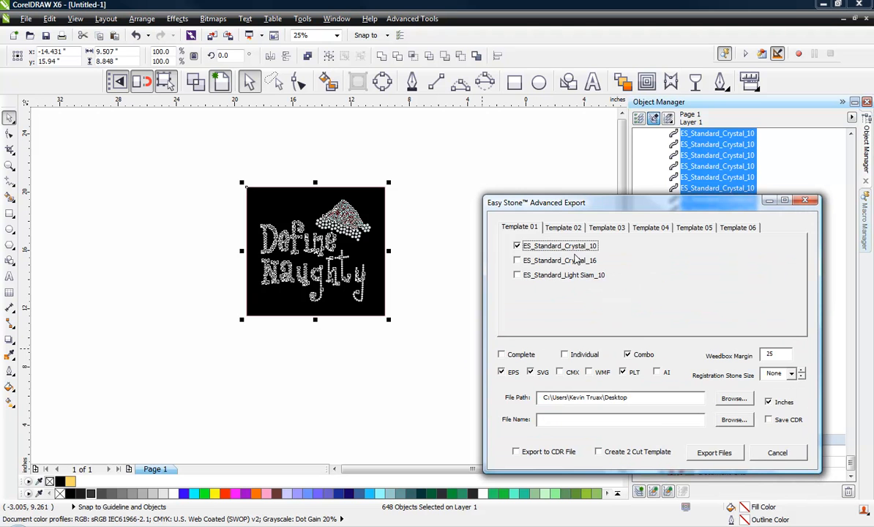
click(571, 268)
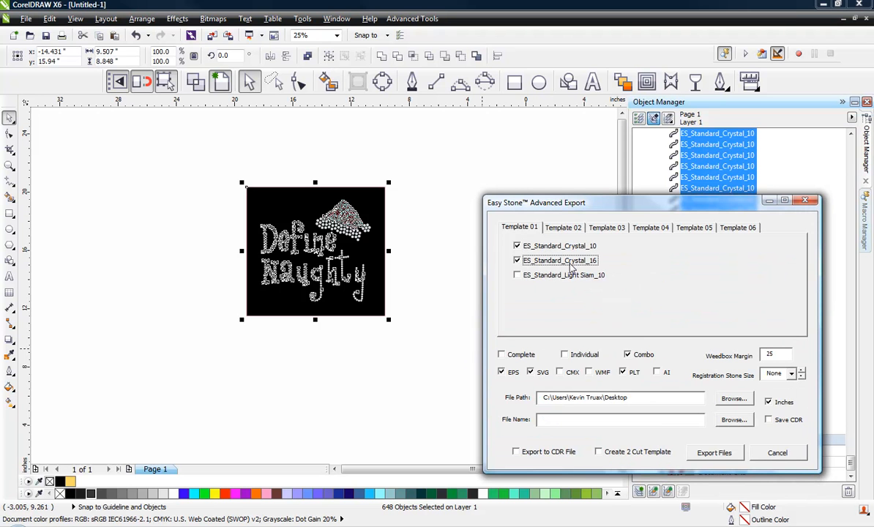
click(569, 230)
click(569, 247)
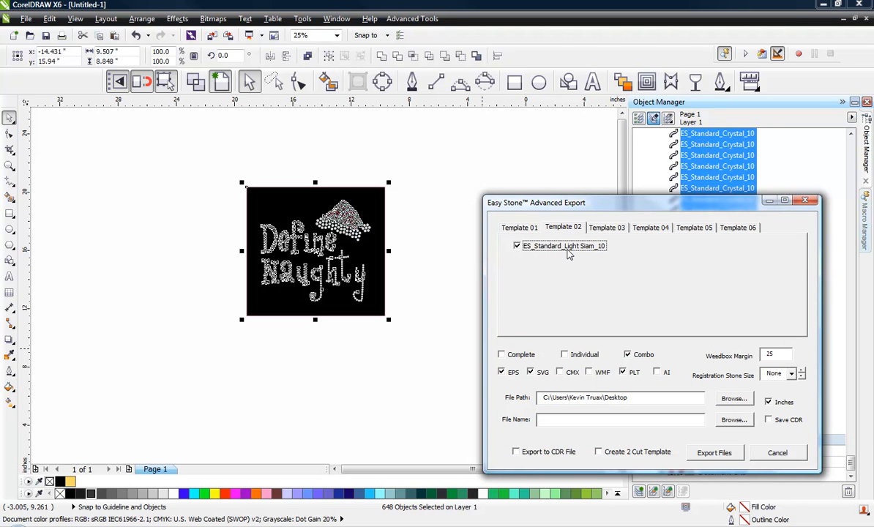
Step: Enable Export to CDR File and export the assigned Define Naughty template files
click(550, 454)
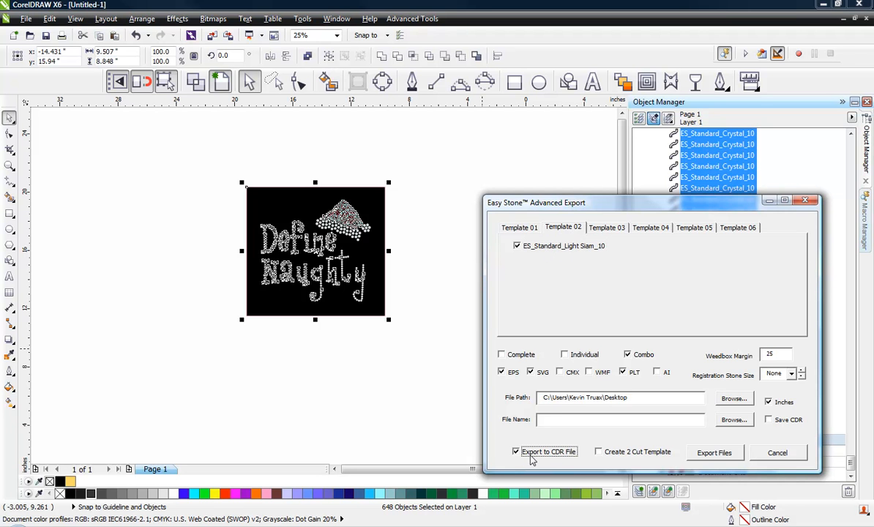
click(712, 453)
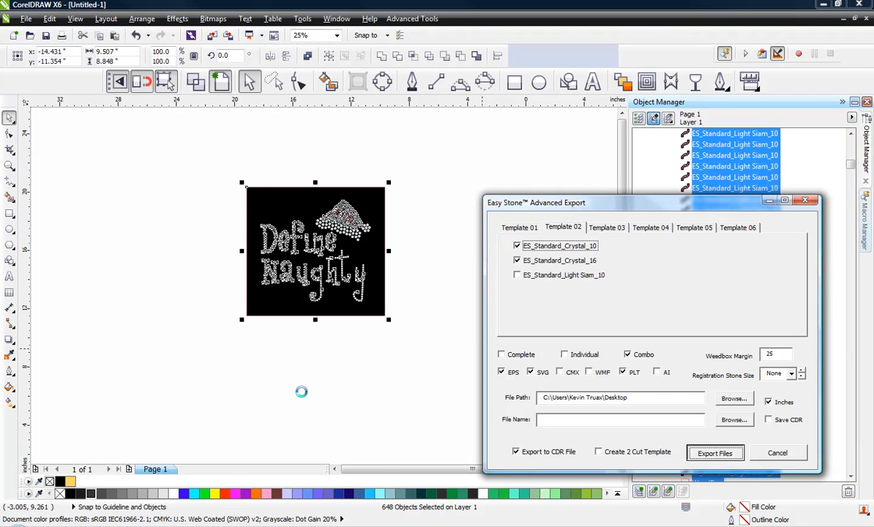
click(449, 288)
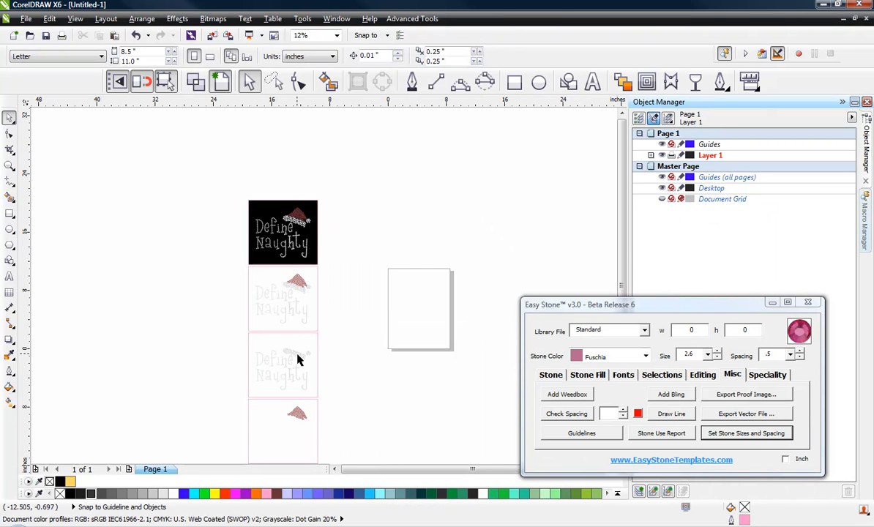
Step: Copy the red Santa hat template onto the crystal lettering template, aligning their weed boxes and leaving the original in place
scroll(294, 435, up, 2)
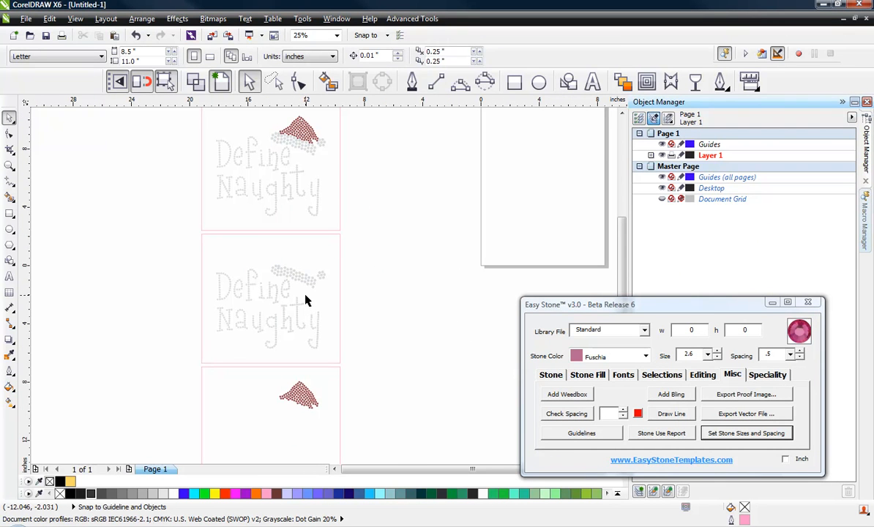
scroll(306, 298, up, 2)
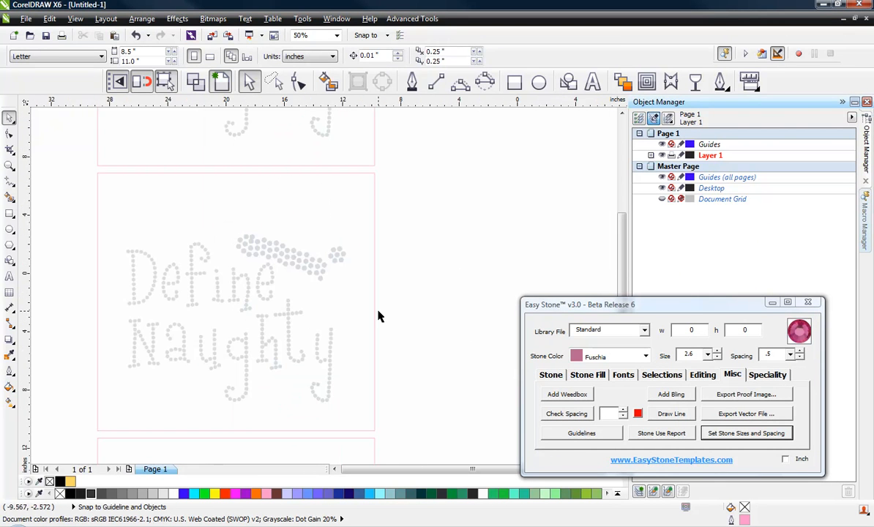
scroll(376, 316, down, 2)
scroll(303, 279, down, 2)
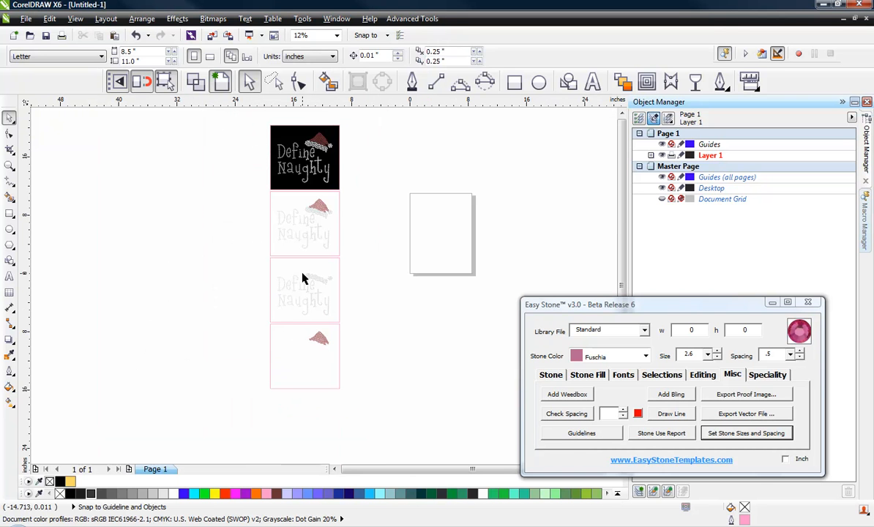
drag(263, 327, 352, 401)
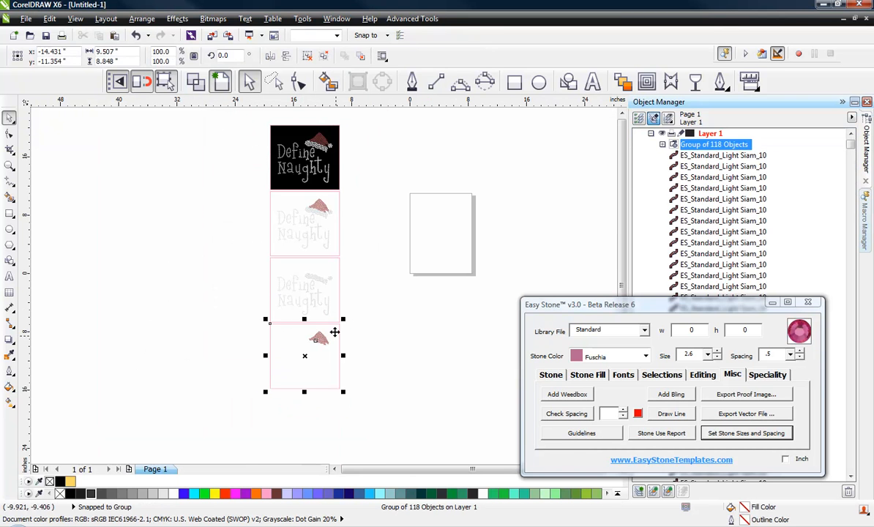
drag(341, 325, 340, 257)
right_click(339, 257)
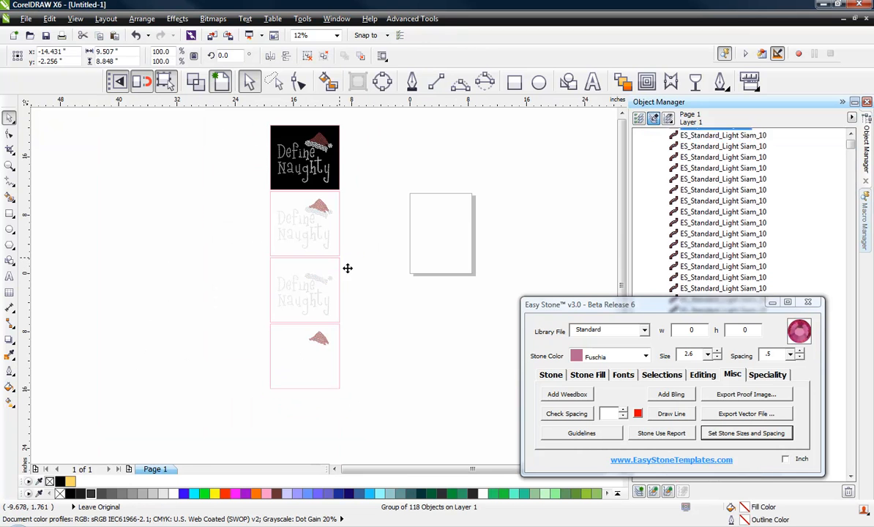
click(365, 290)
scroll(298, 284, up, 2)
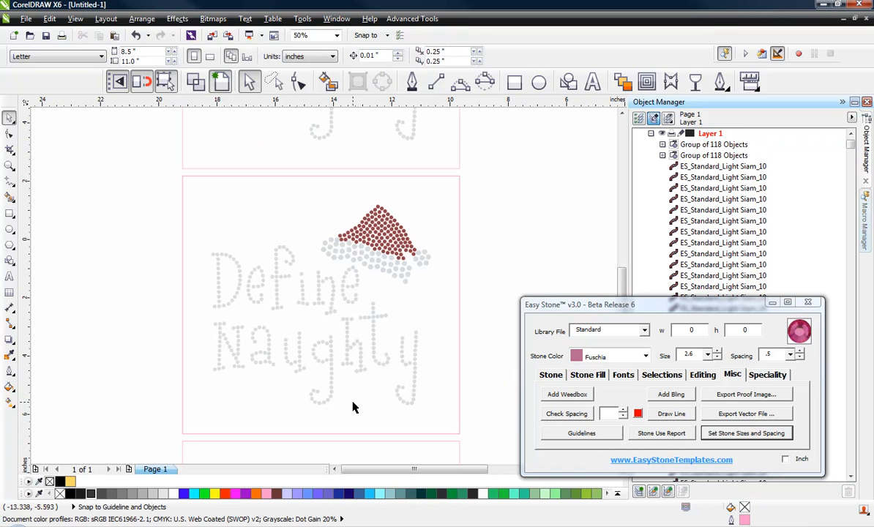
Step: Group the overlaid hat and lettering templates, ungroup everything inside them, and select the outer weed box
click(335, 293)
right_click(334, 296)
click(542, 222)
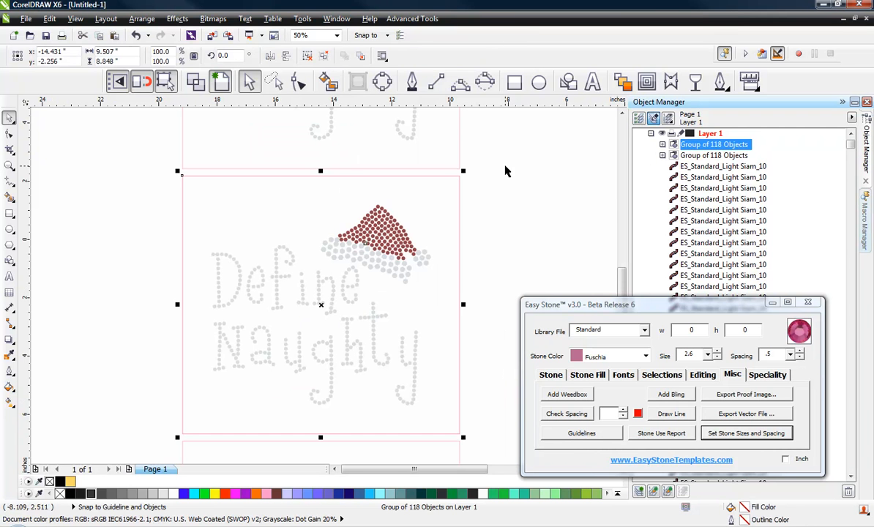
drag(505, 170, 162, 445)
right_click(281, 340)
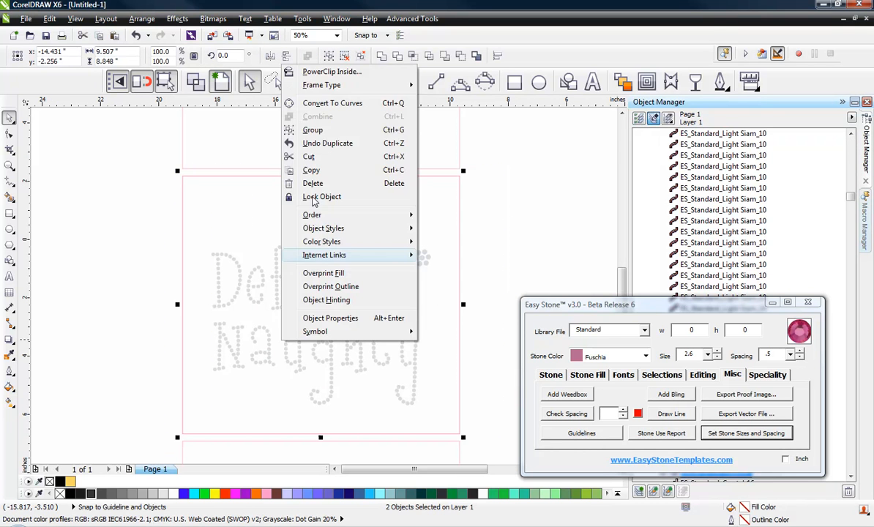
click(306, 130)
right_click(338, 249)
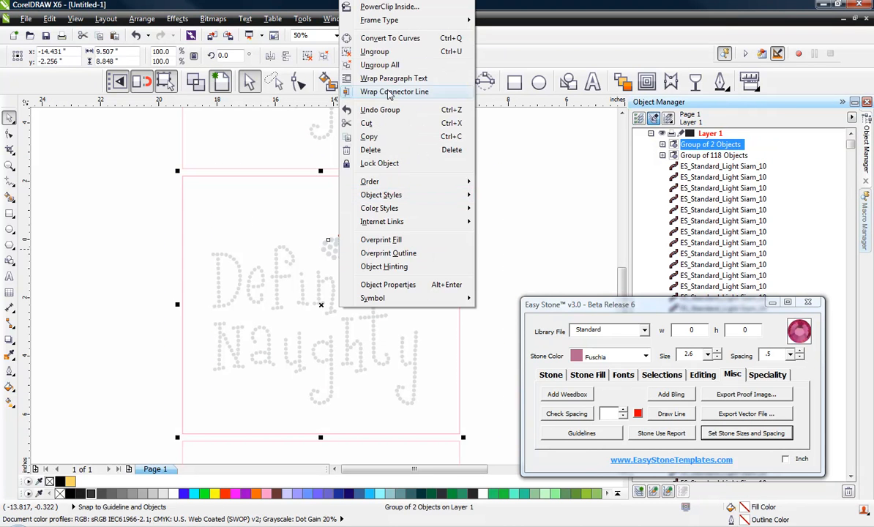
click(404, 62)
click(424, 199)
click(452, 211)
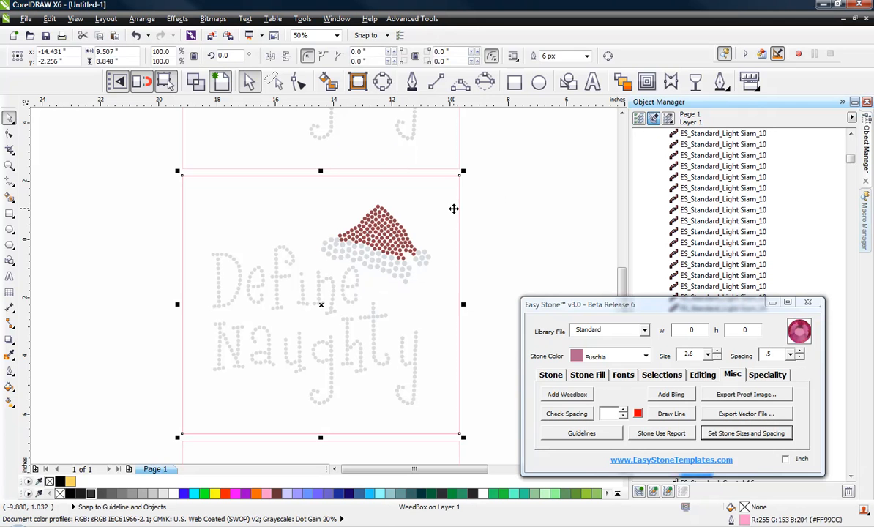
key(Escape)
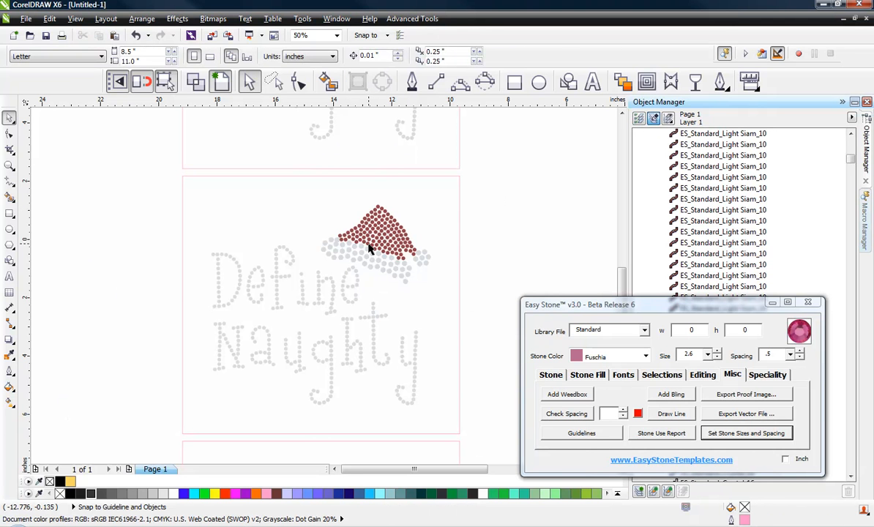
Step: Check a red hat stone's size and set the drawing units to millimeters
scroll(369, 249, up, 2)
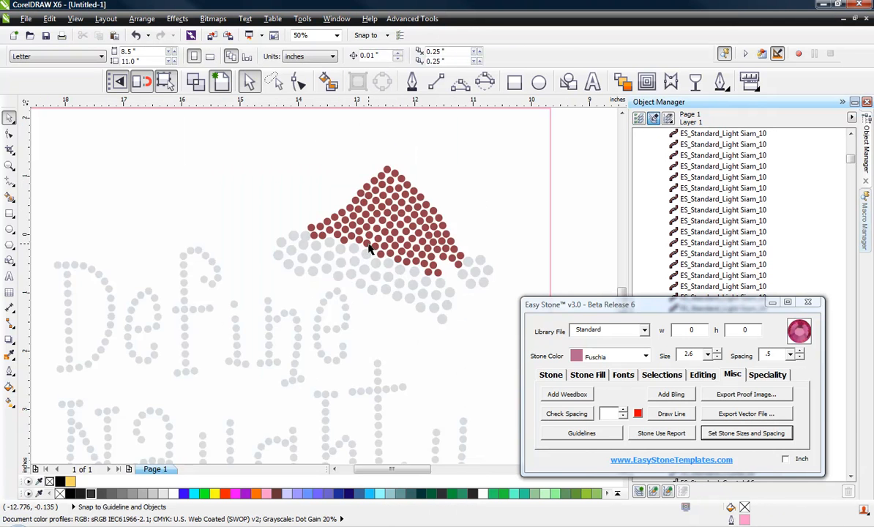
click(386, 169)
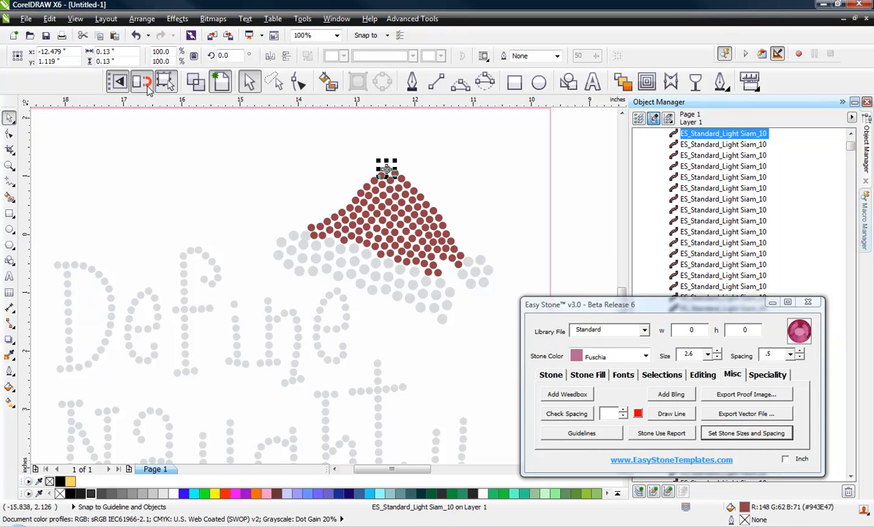
click(563, 203)
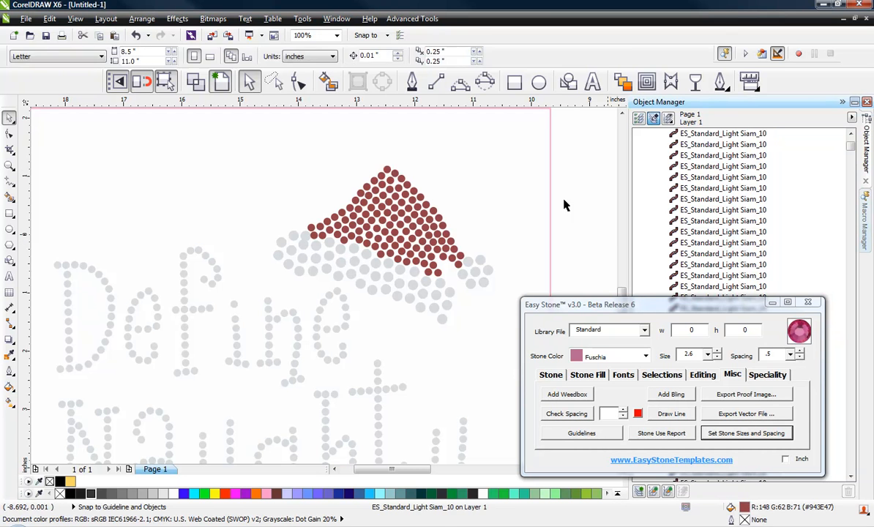
click(294, 57)
click(300, 82)
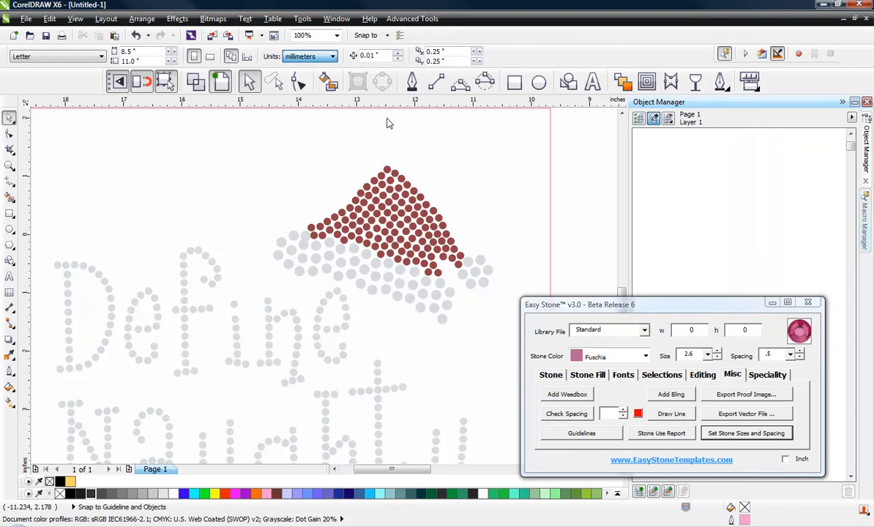
Step: Check the millimeter sizes of a red hat stone, a Define lettering stone and a white hat trim stone
click(386, 169)
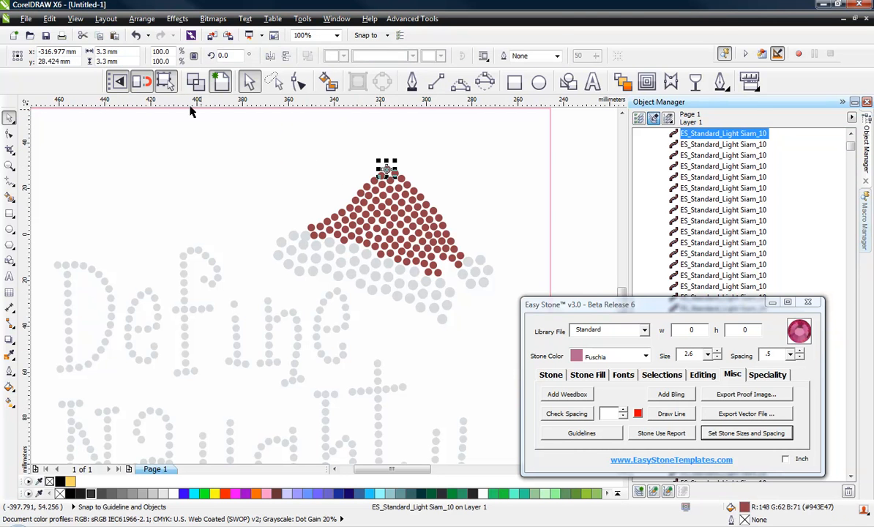
click(190, 252)
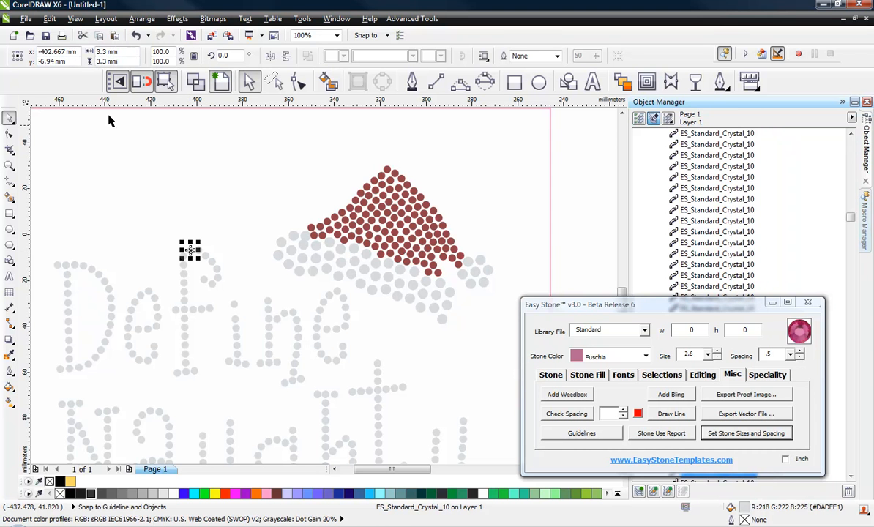
click(292, 237)
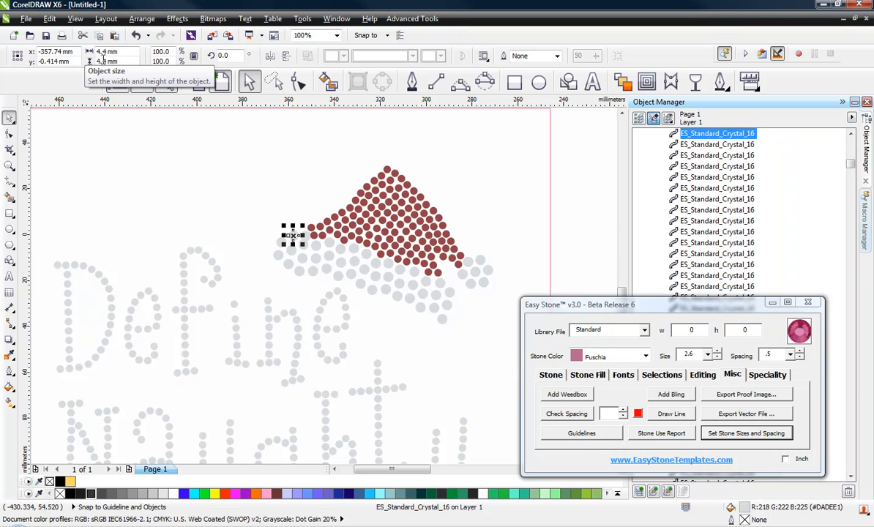
click(580, 206)
Step: Select the whole column of Define Naughty designs and templates and delete it, leaving the drawing empty
scroll(468, 205, down, 2)
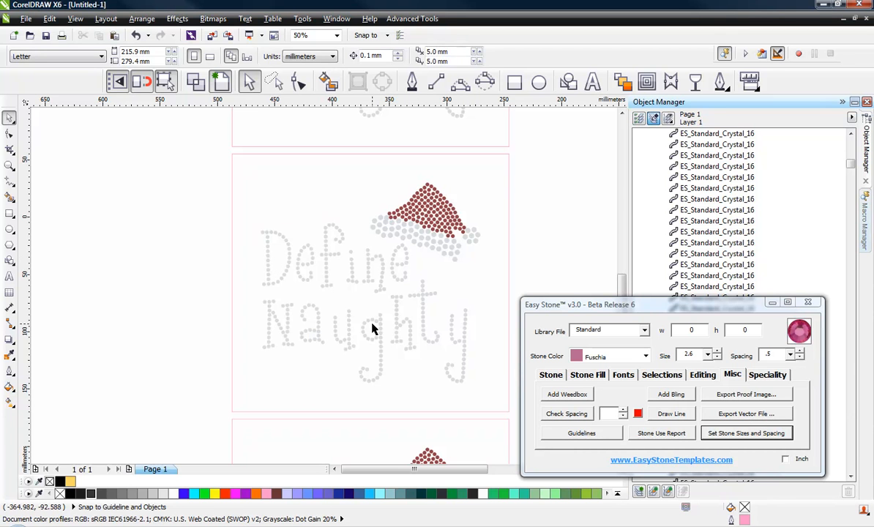
scroll(372, 330, down, 2)
scroll(395, 318, up, 2)
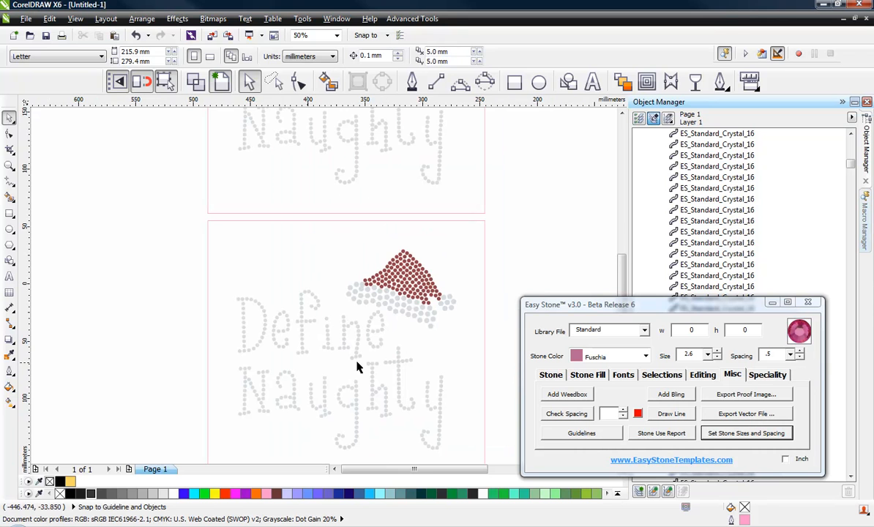
scroll(341, 285, down, 1)
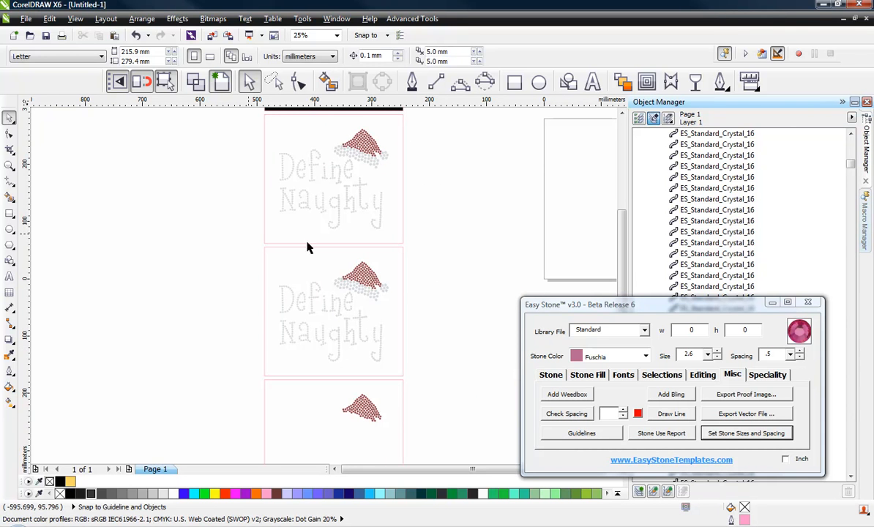
scroll(266, 296, down, 1)
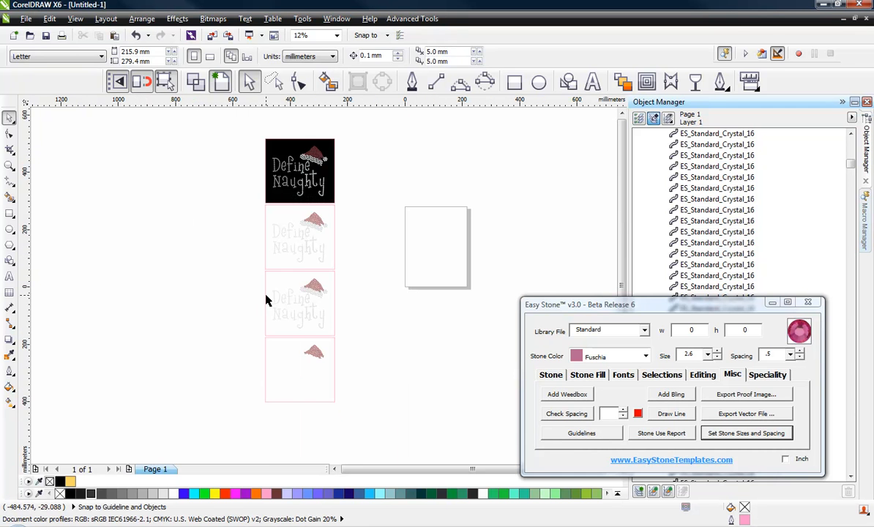
drag(227, 134, 382, 408)
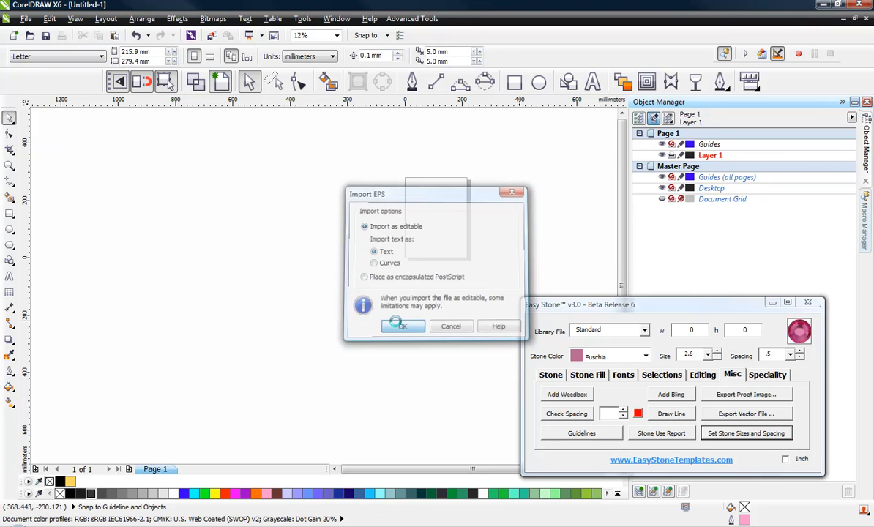
Step: Import the yellow baseball words EPS as editable with text kept as text, and ungroup it
click(395, 321)
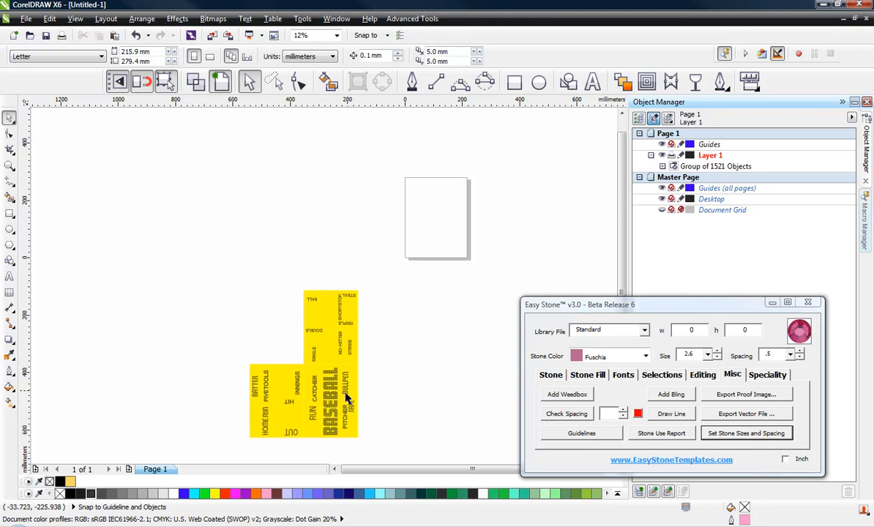
click(329, 401)
right_click(329, 401)
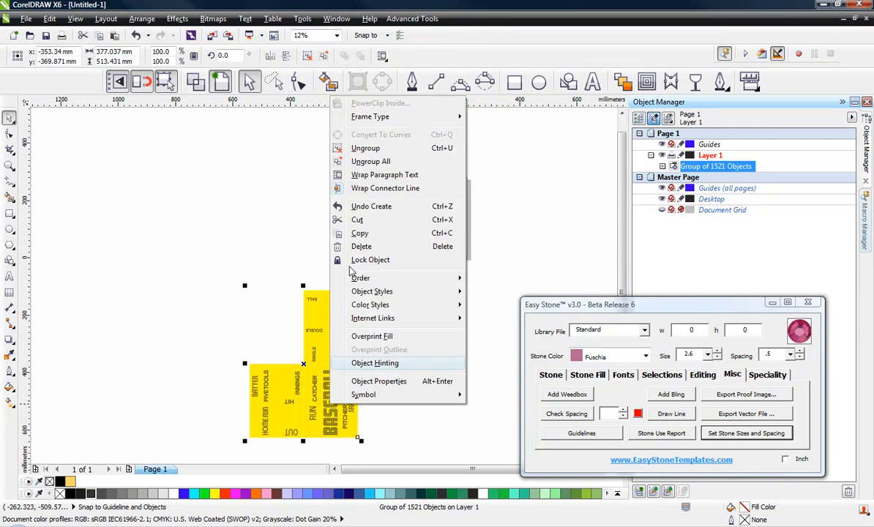
click(366, 155)
Step: Move the upper yellow panel with BALL, DOUBLE and SHORTSTOP beside the two lower baseball panels
drag(376, 259, 296, 367)
drag(346, 344, 392, 410)
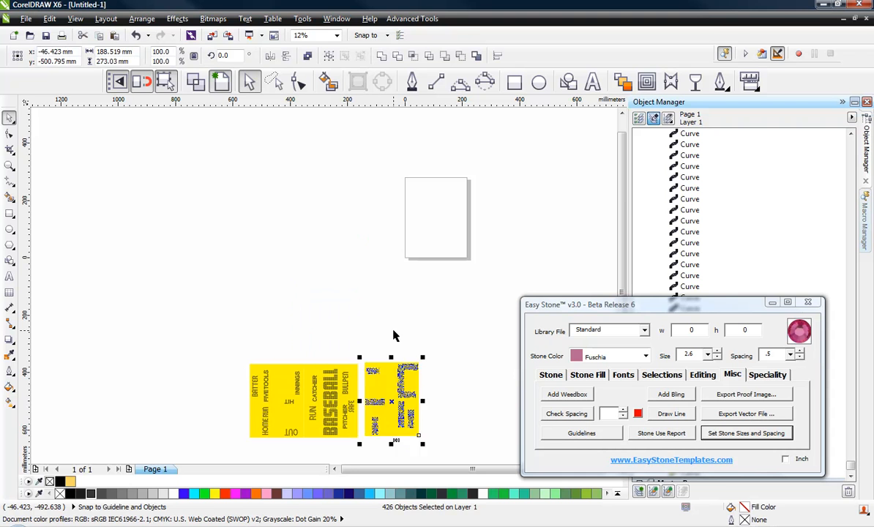
click(341, 453)
scroll(340, 453, up, 1)
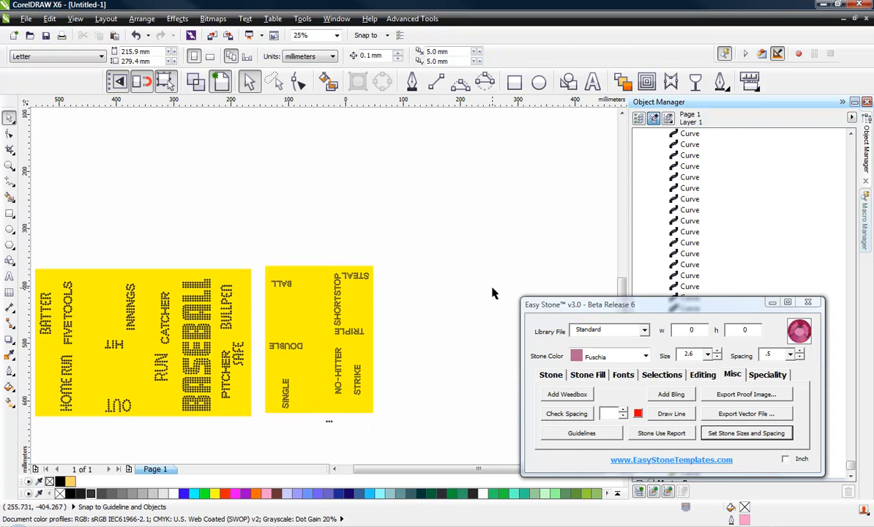
Step: Bring Easy Prep into view and mark the three yellow baseball panels as weed
scroll(492, 292, down, 1)
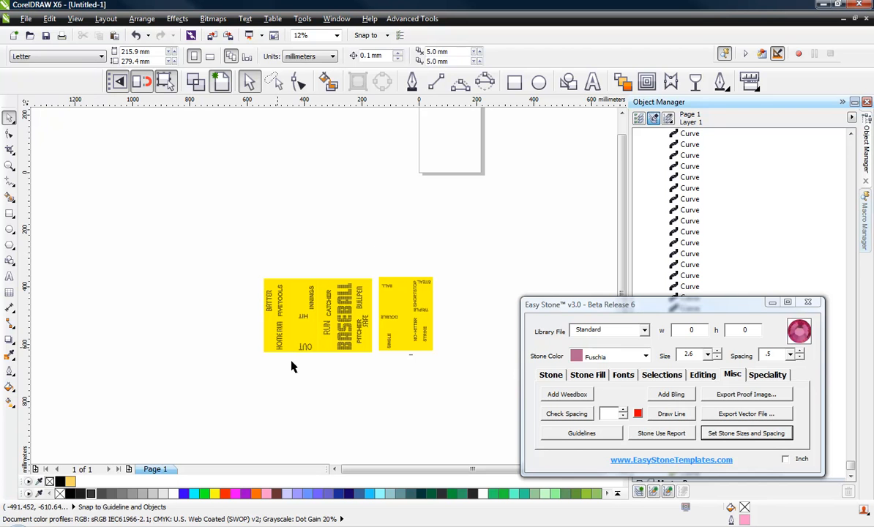
scroll(365, 352, up, 1)
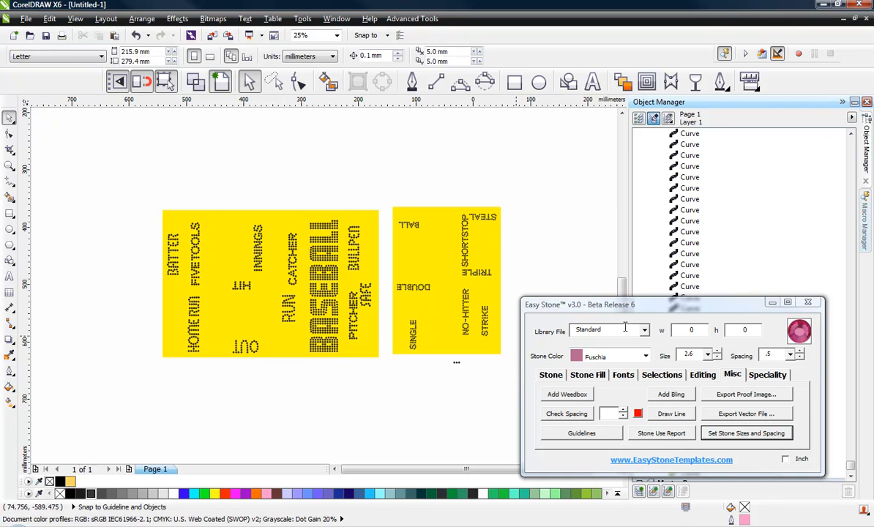
drag(872, 287, 622, 292)
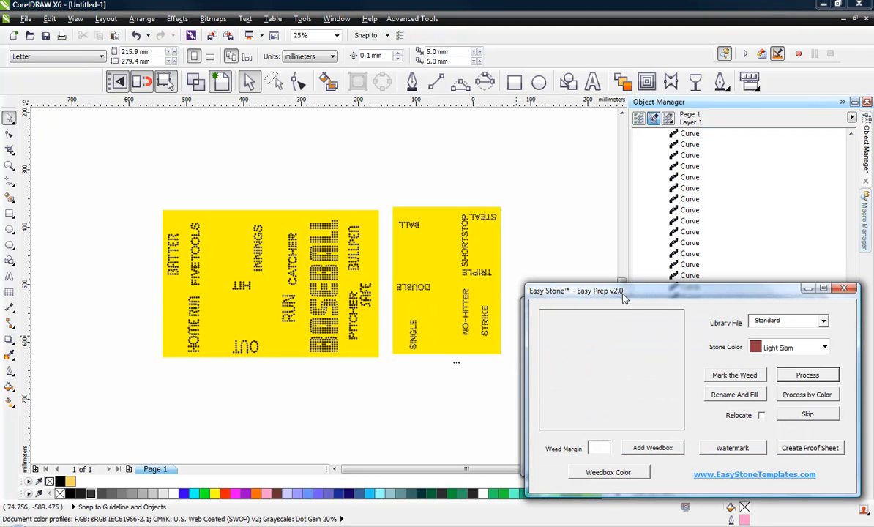
click(167, 216)
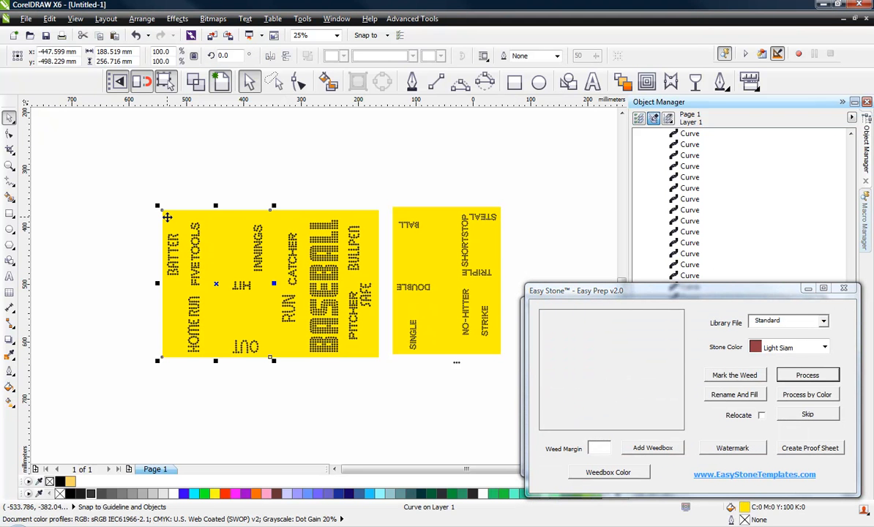
shift+click(290, 219)
shift+click(410, 213)
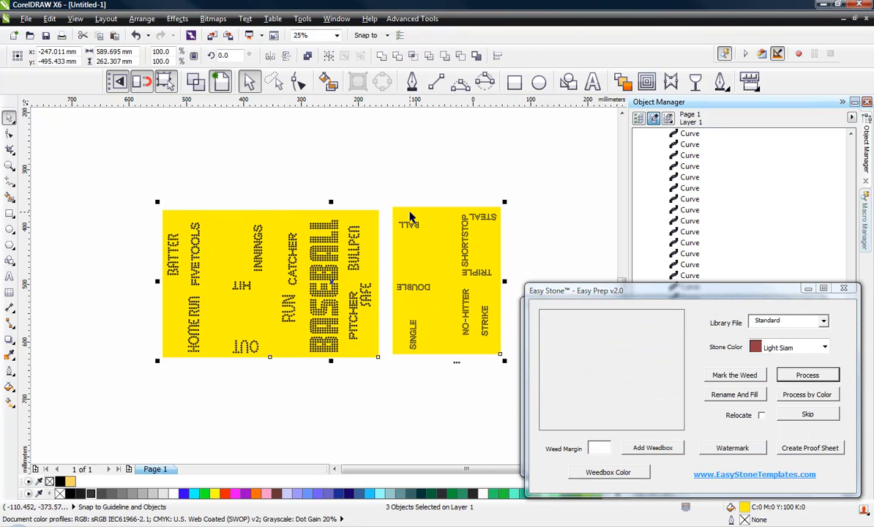
click(721, 375)
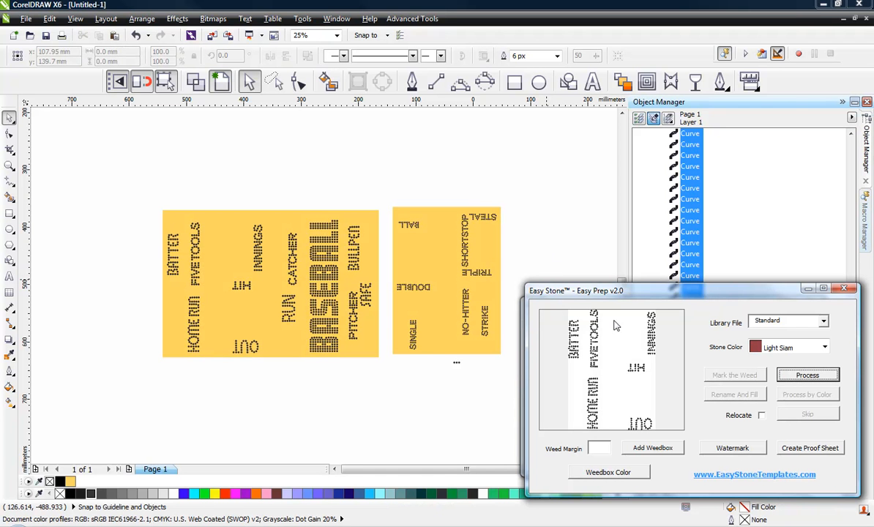
Step: Process the BATTER, HOME RUN and INNINGS panel as Light Siam stones with Relocate enabled
click(761, 415)
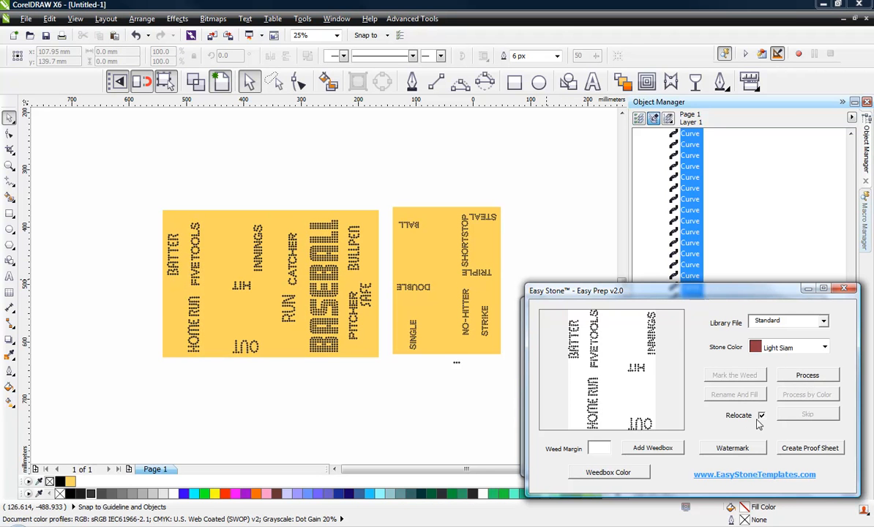
click(760, 415)
click(823, 346)
scroll(817, 364, up, 5)
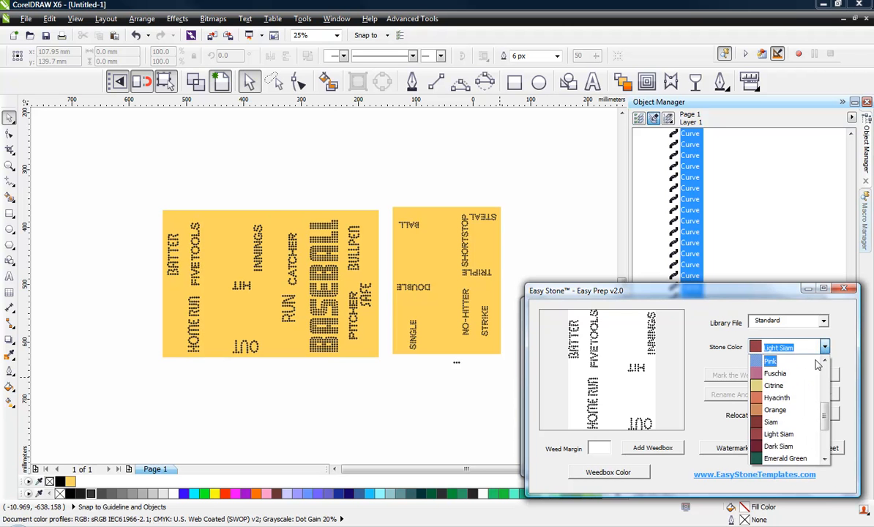
scroll(817, 364, up, 2)
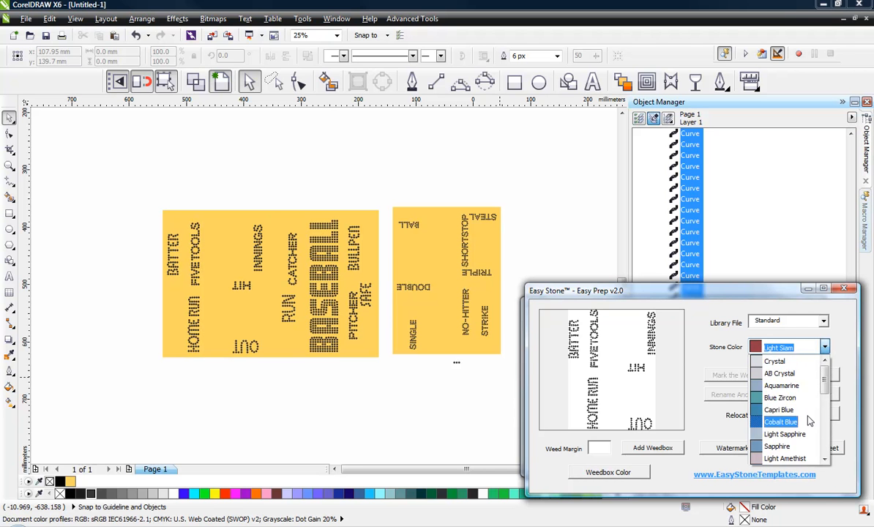
scroll(803, 395, down, 4)
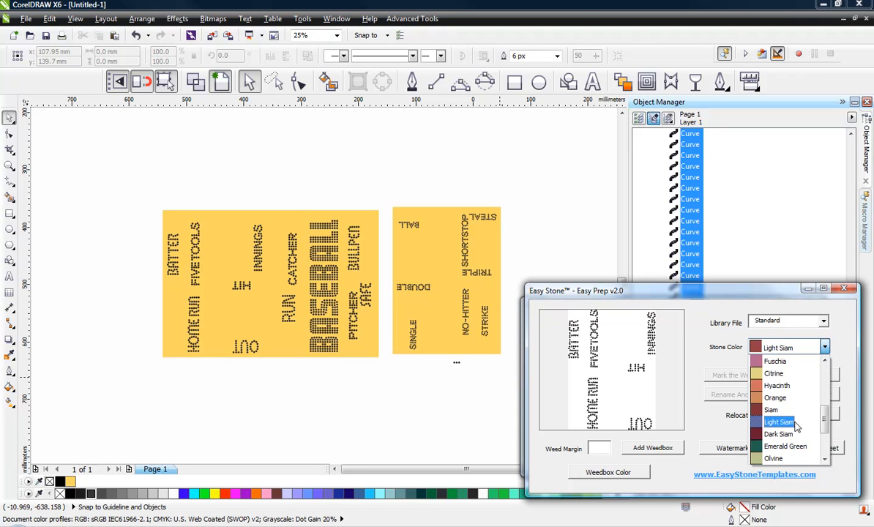
click(790, 418)
click(807, 375)
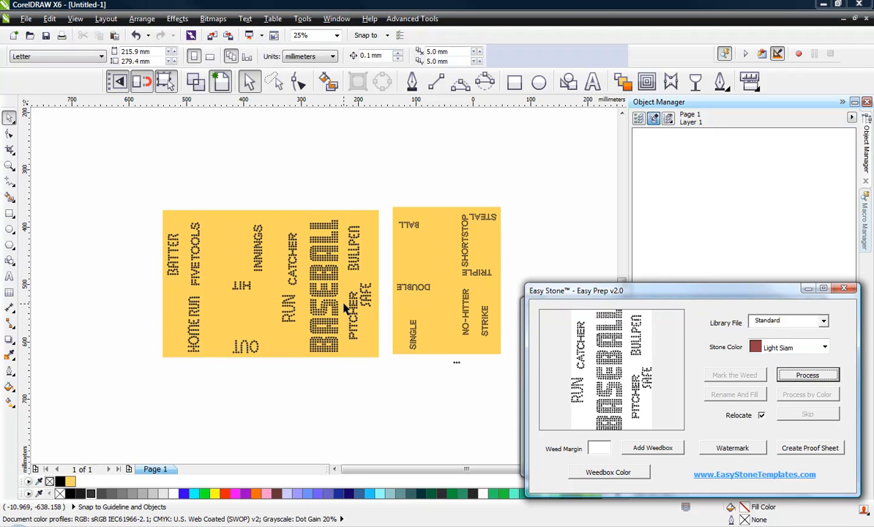
Step: Process the middle panel with BASEBALL, RUN and CATCHER as Crystal stones
click(824, 346)
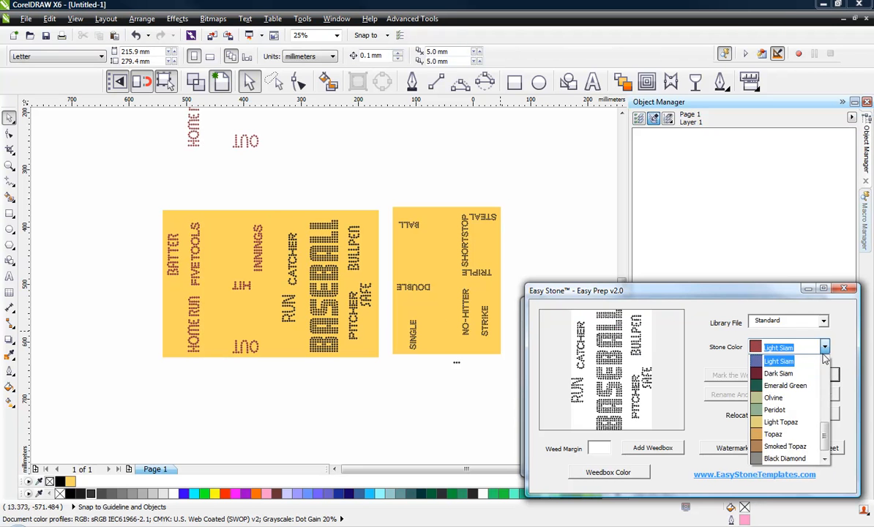
scroll(811, 388, up, 5)
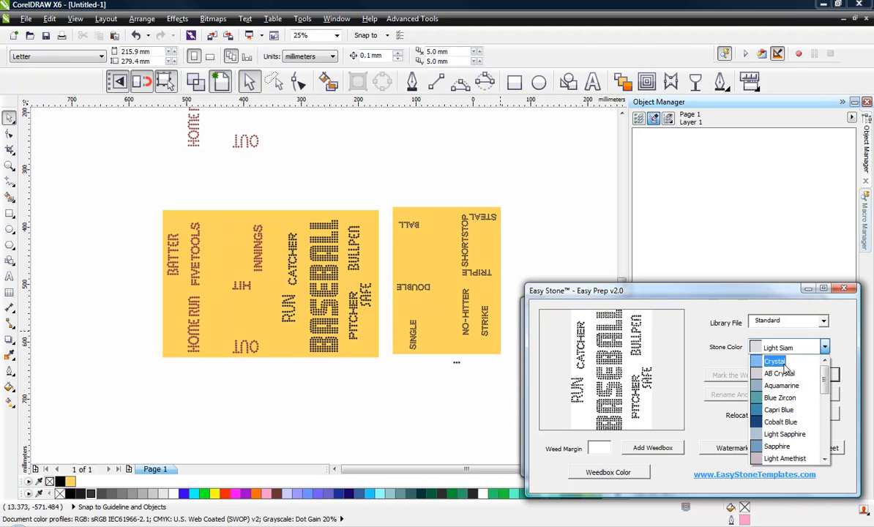
click(774, 360)
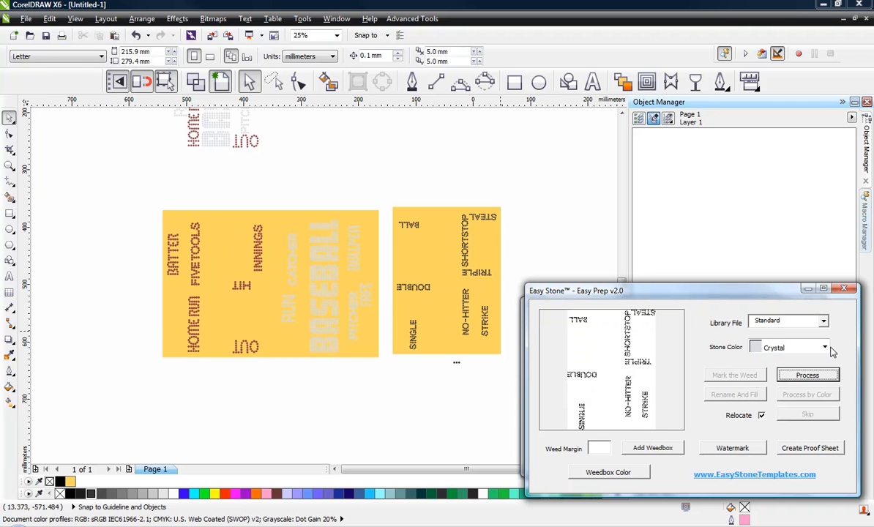
Step: Process the remaining panel with BALL, DOUBLE and SHORTSTOP as Capri Blue stones and finish the weedbox processing
click(825, 348)
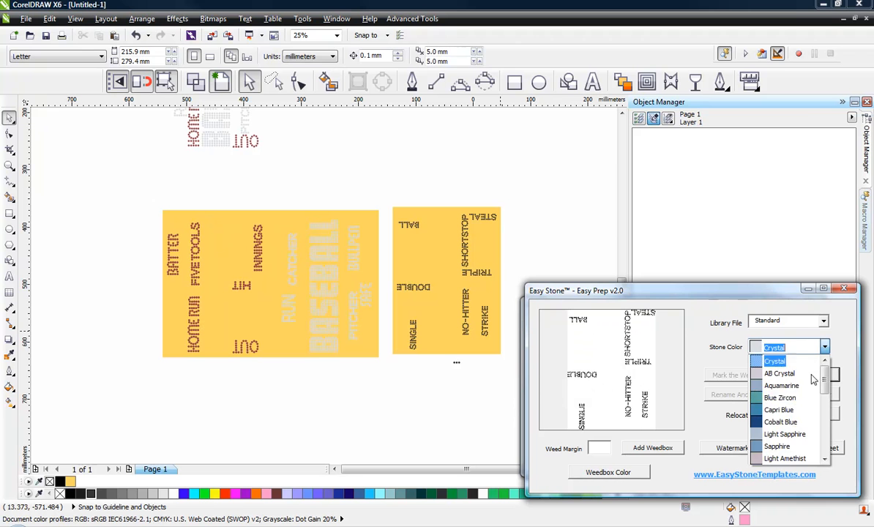
click(794, 412)
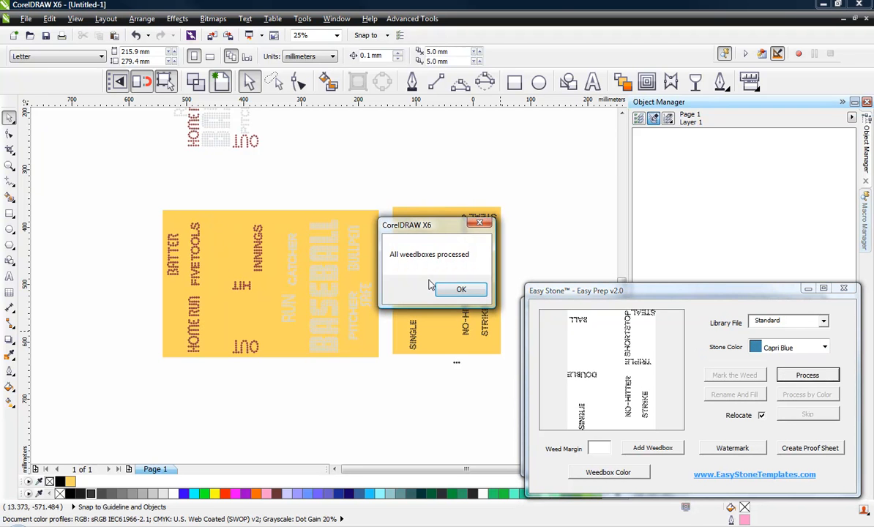
click(458, 289)
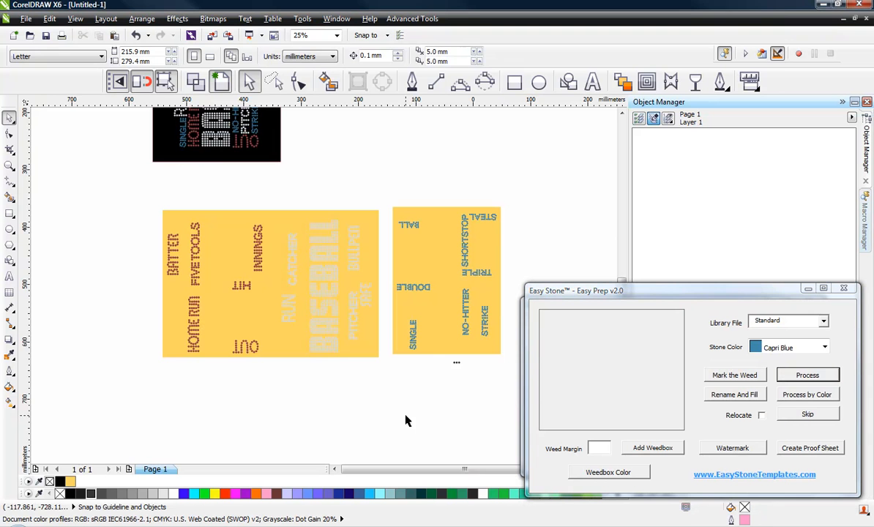
Step: Rotate the assembled baseball design and its black background 90 degrees clockwise so that BASEBALL reads horizontally
scroll(353, 381, down, 3)
scroll(293, 230, up, 3)
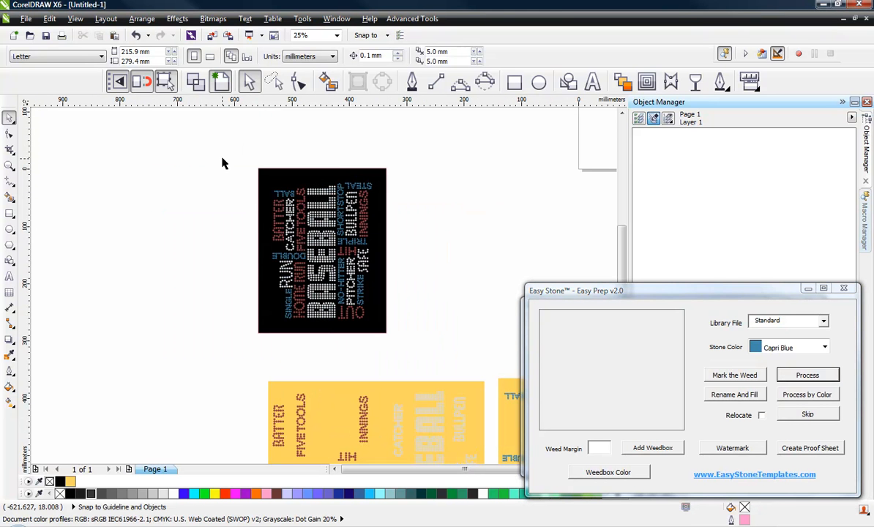
drag(221, 158, 395, 338)
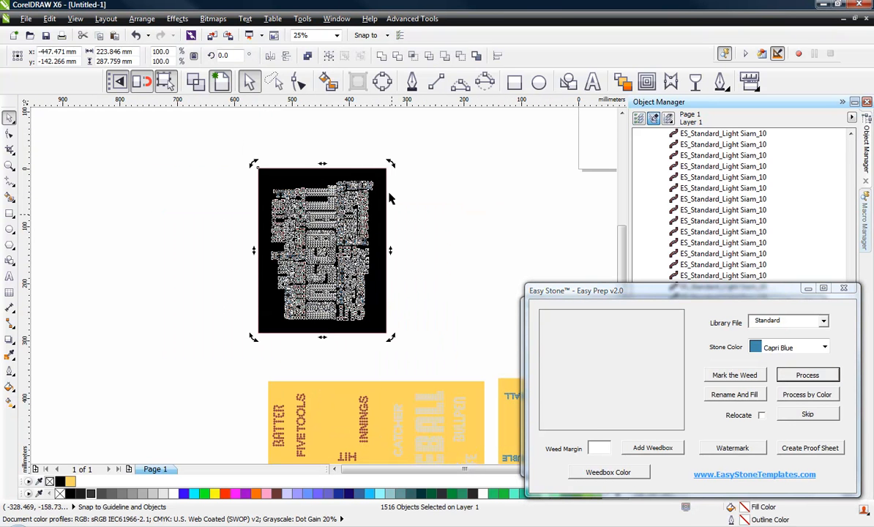
click(392, 167)
drag(393, 161, 448, 268)
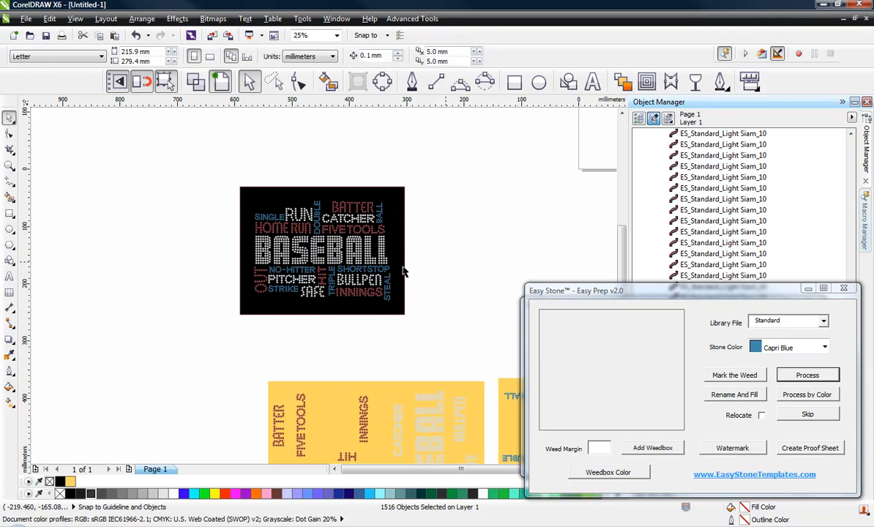
Step: Generate a stone use report for all stones in the baseball design, calculate the stone price and review the counts per color
scroll(307, 240, up, 1)
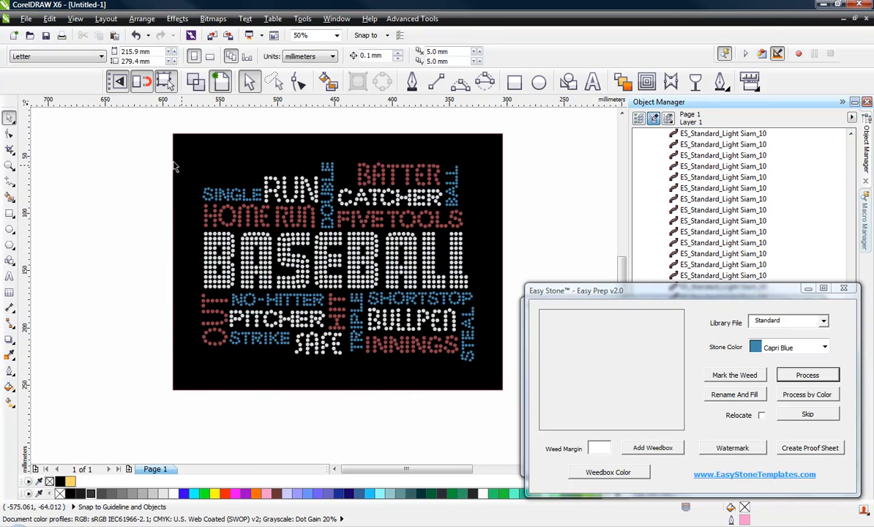
drag(126, 141, 505, 385)
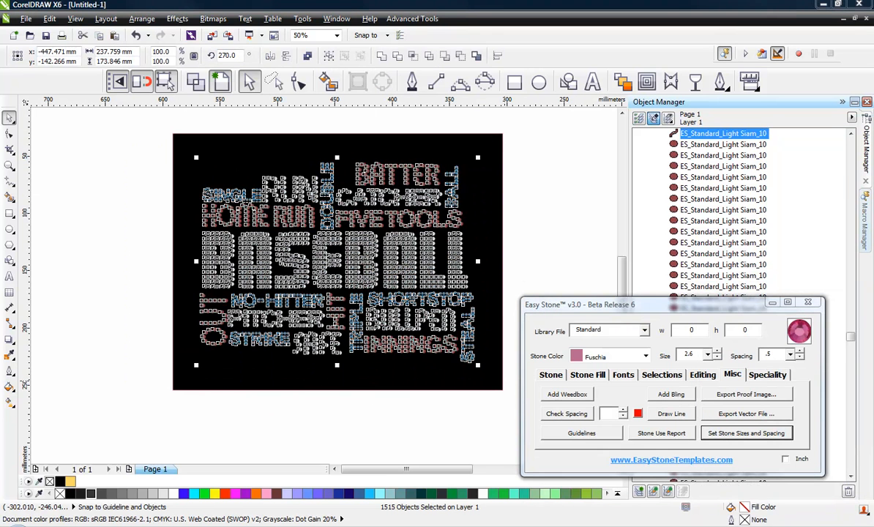
click(666, 432)
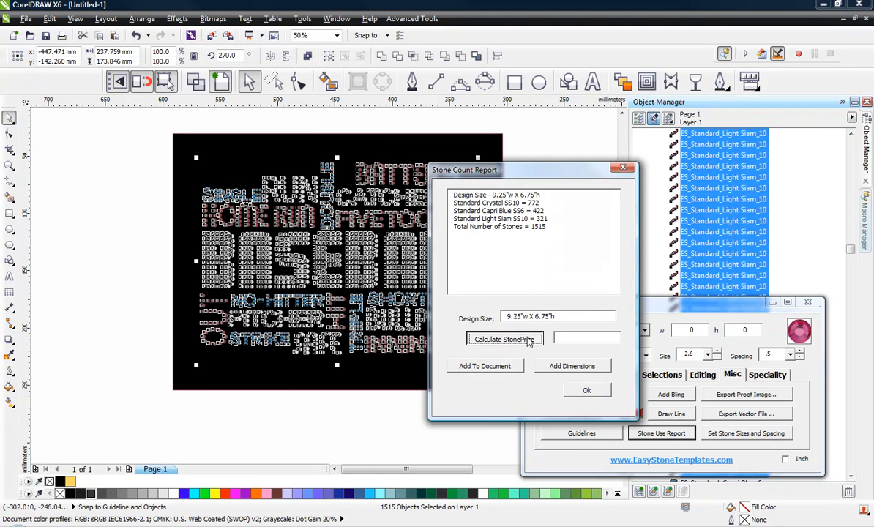
click(505, 338)
key(Tab)
drag(532, 169, 640, 156)
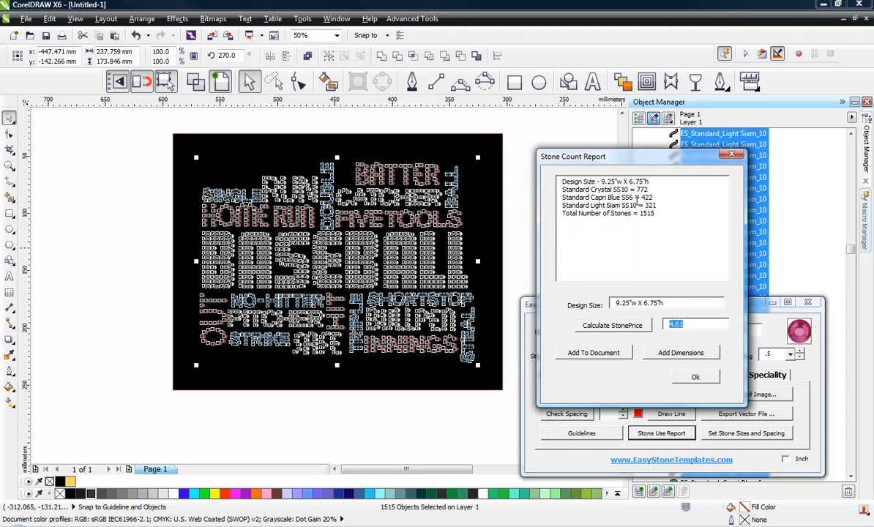
drag(636, 189, 641, 206)
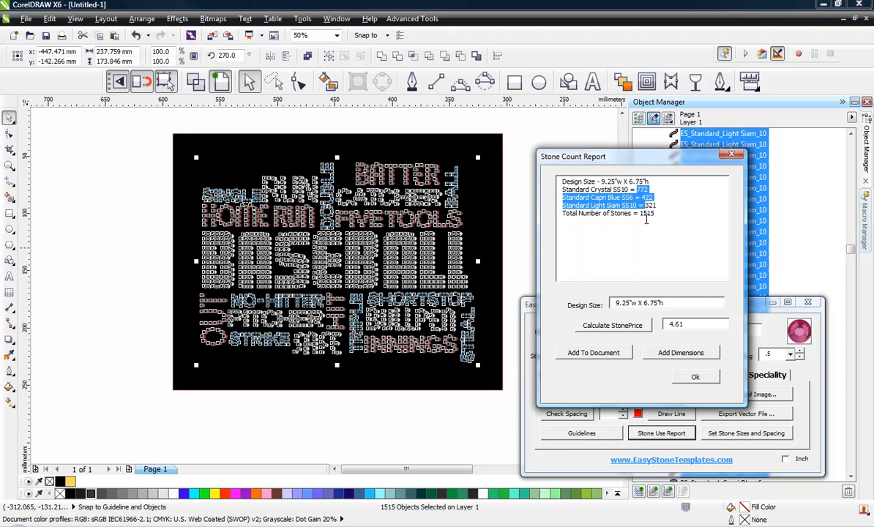
click(647, 219)
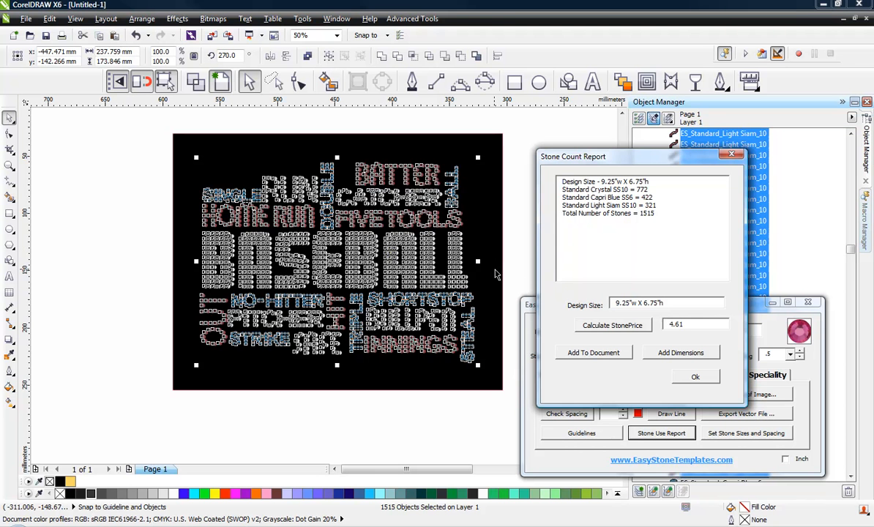
Step: Deselect the baseball stones and bring the Easy Prep window back into view beside the design
click(516, 253)
drag(871, 256, 586, 291)
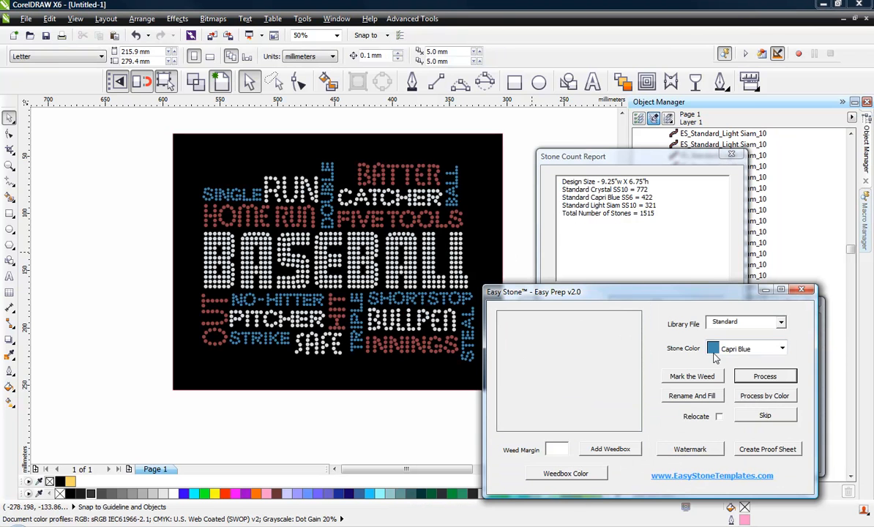
drag(701, 300, 729, 303)
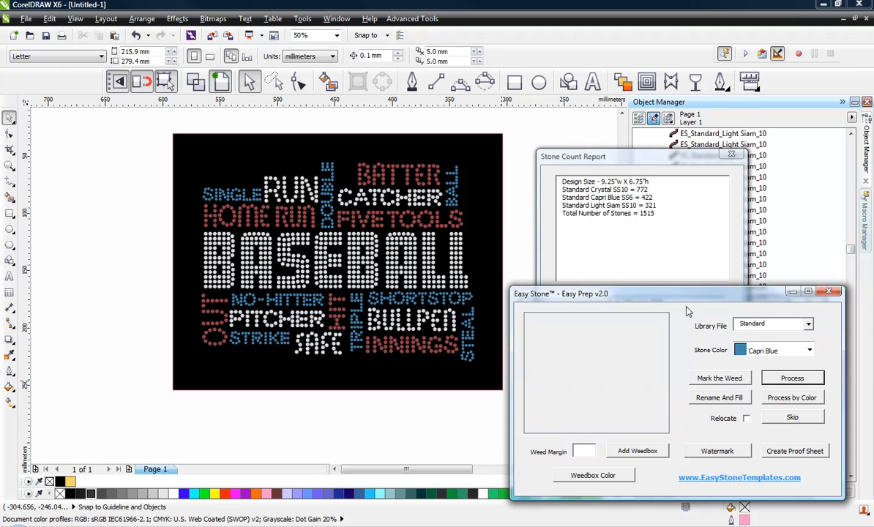
drag(642, 288, 646, 282)
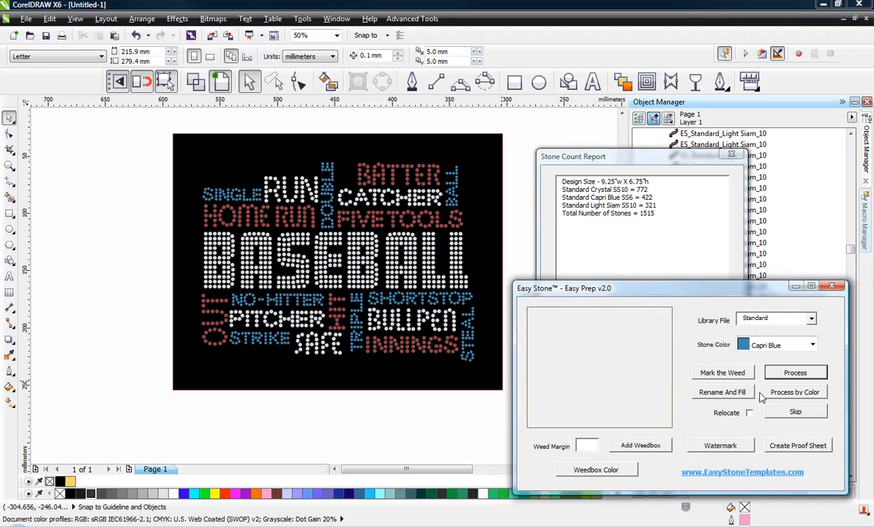